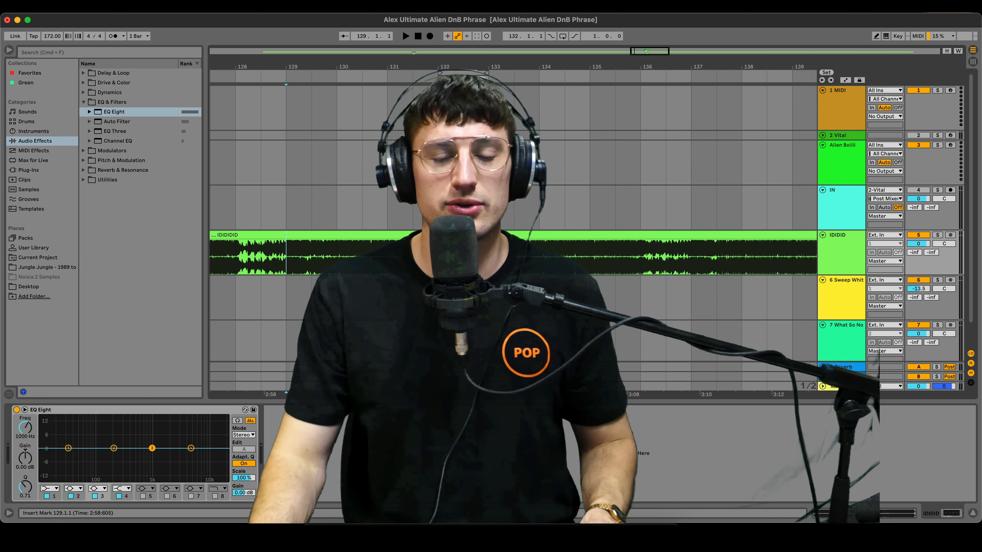
Play the reference phrase from bar 129 and the section at bar 132 to hear the alien sound.
key("space")
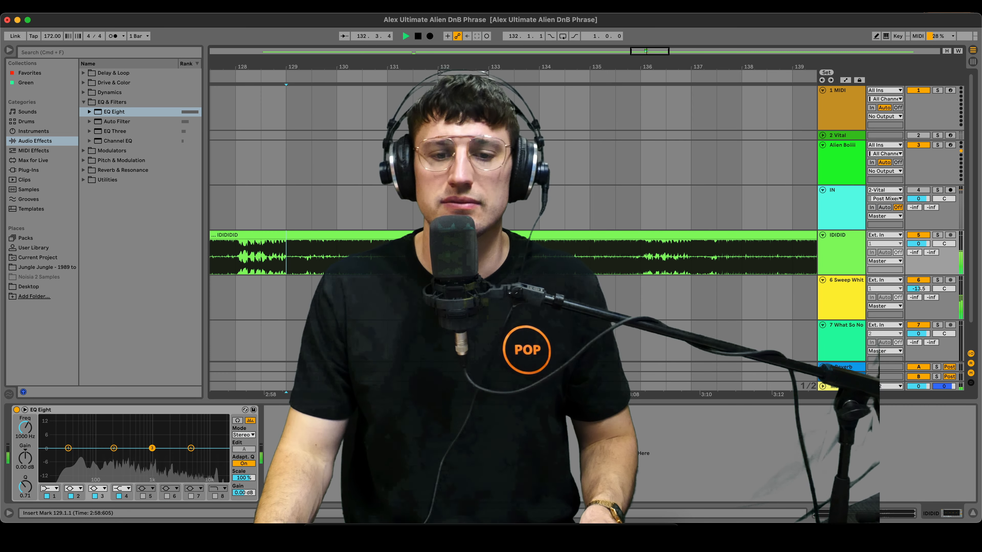
key("space")
left_click(439, 209)
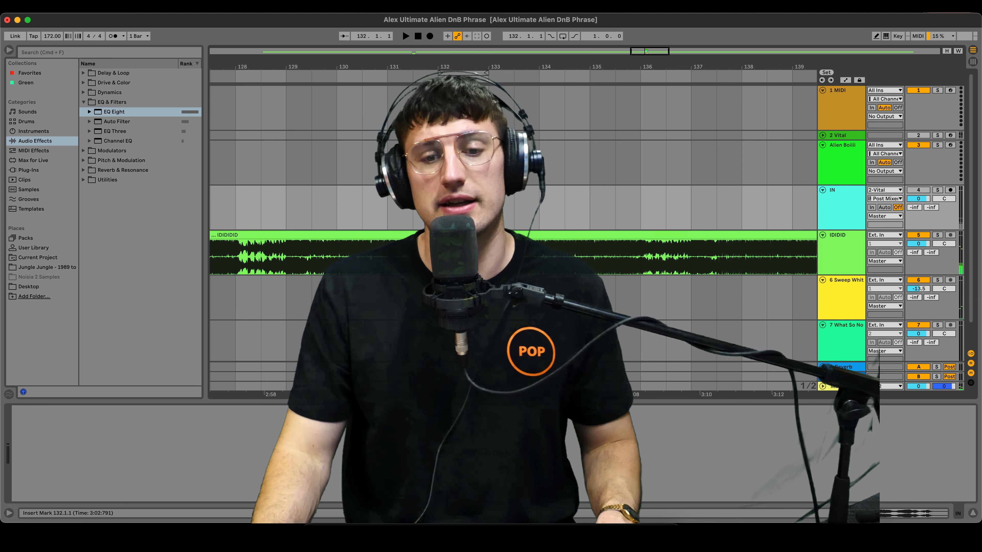
left_click(906, 146)
key("space")
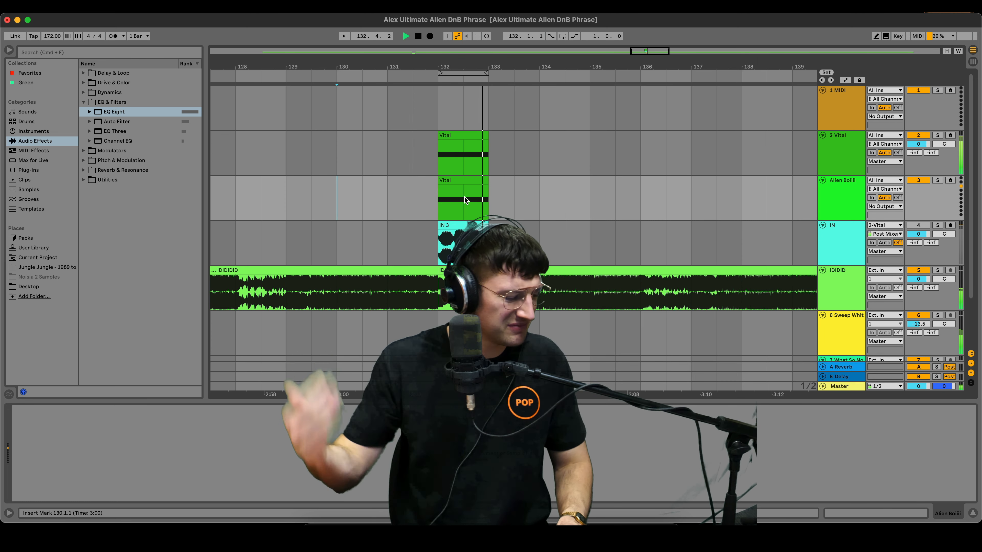
key("space")
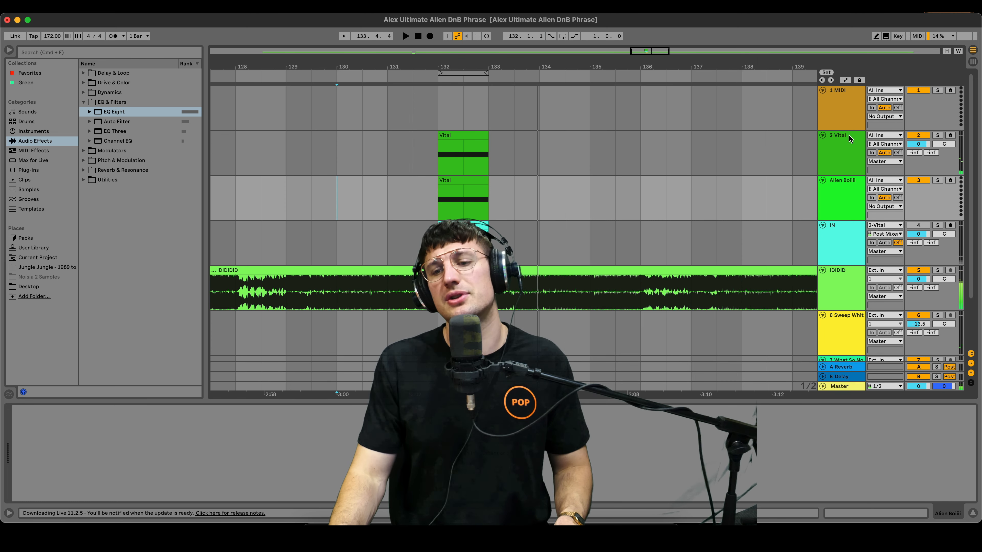
left_click(823, 135)
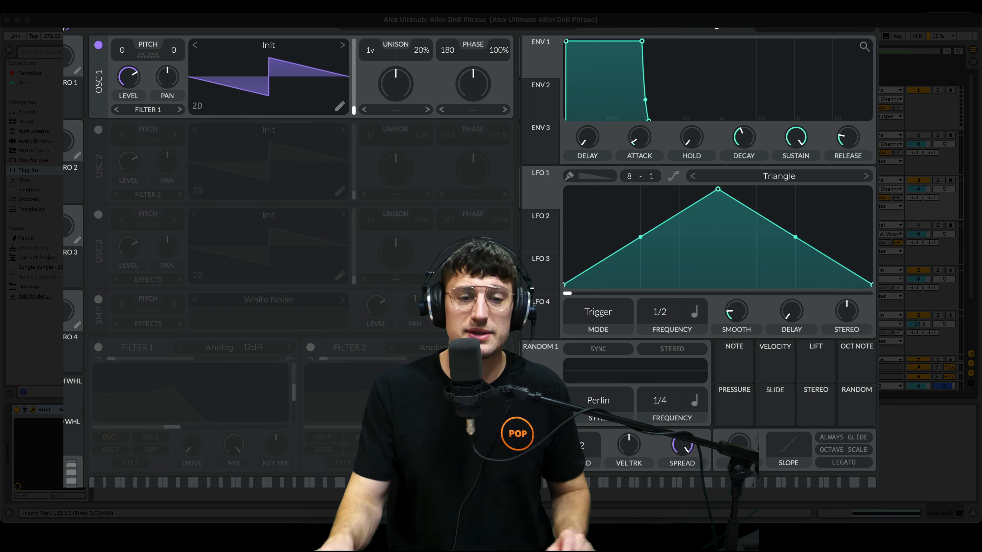
Set oscillators 1 and 2 to the Basic Shapes sine with 0% phase randomization, transposing oscillator 2 by 12 semitones with its level at zero.
left_click(342, 46)
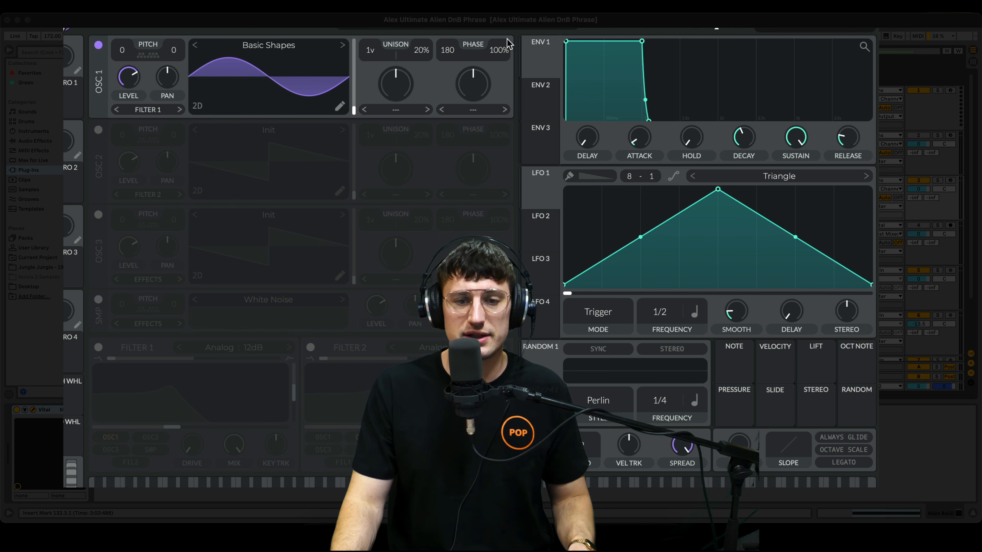
left_click(99, 130)
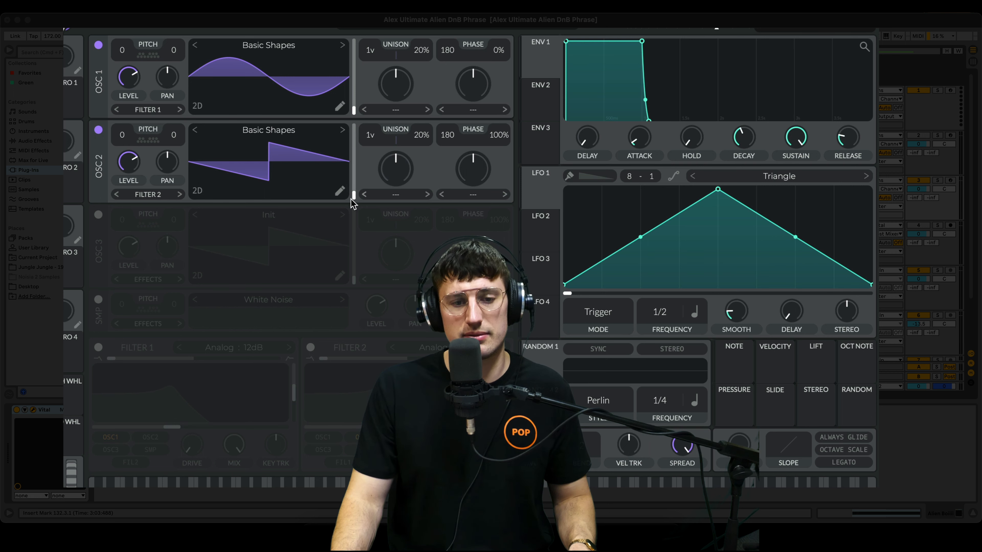
left_click_drag(353, 202, 358, 182)
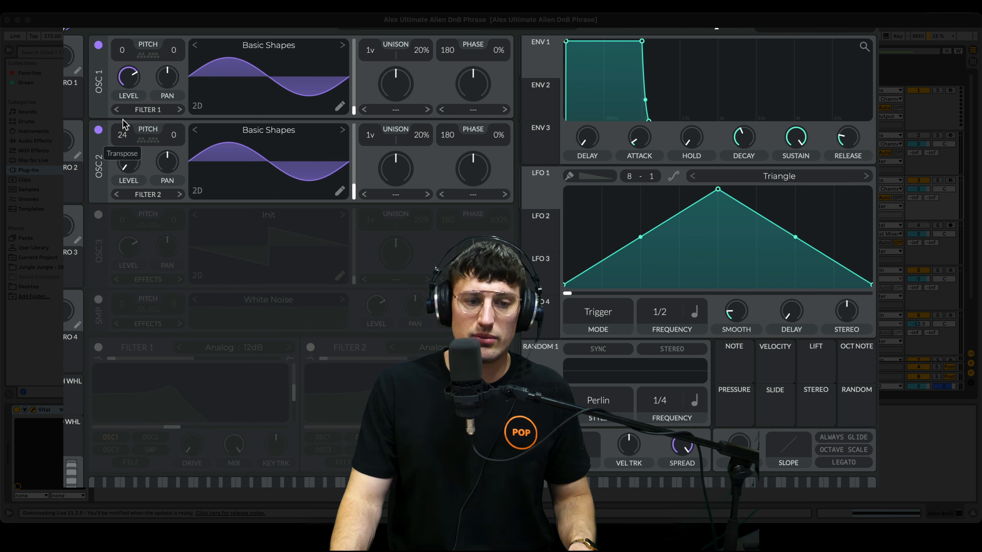
Set oscillator 1 to FM from oscillator 2 and assign LFO 1 to the FM amount.
left_click(456, 110)
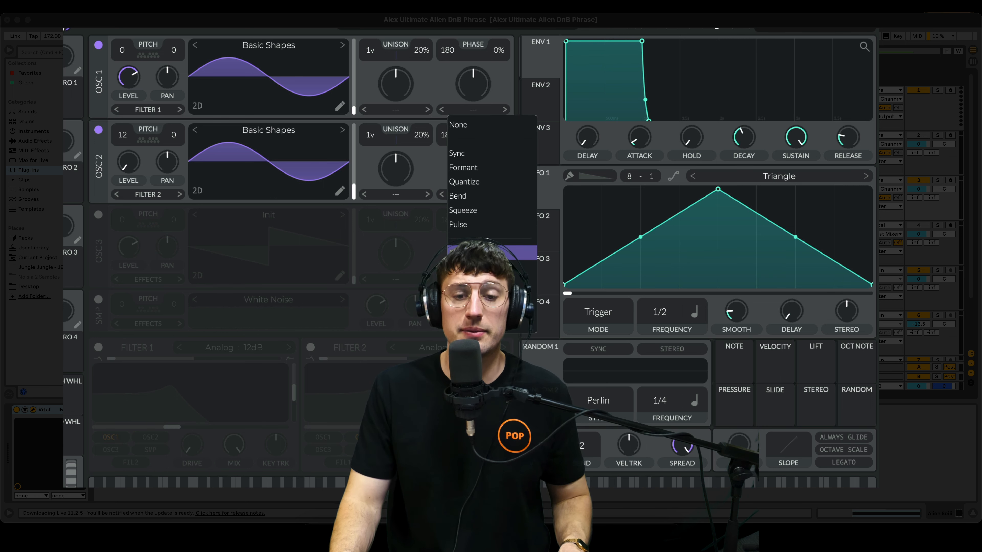
left_click(521, 165)
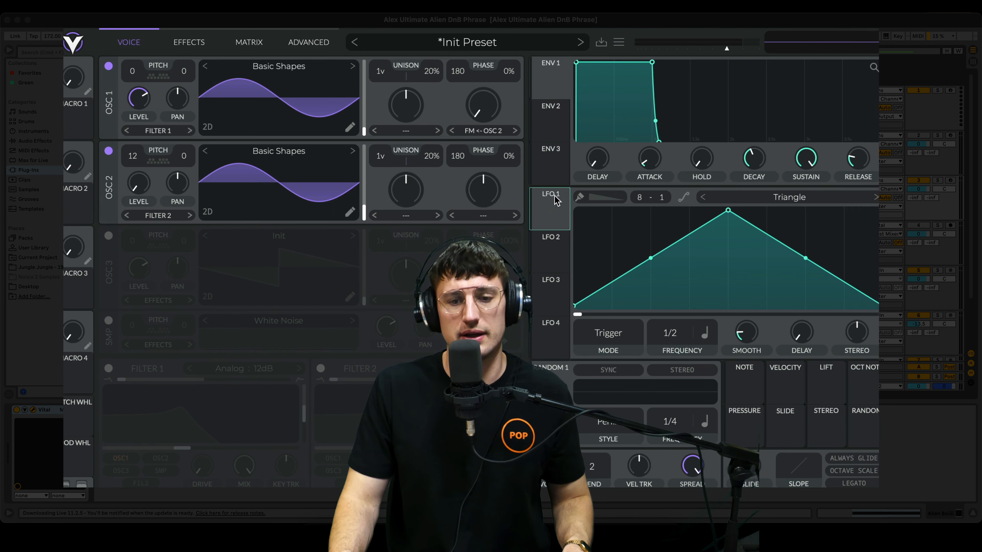
left_click_drag(552, 213, 480, 123)
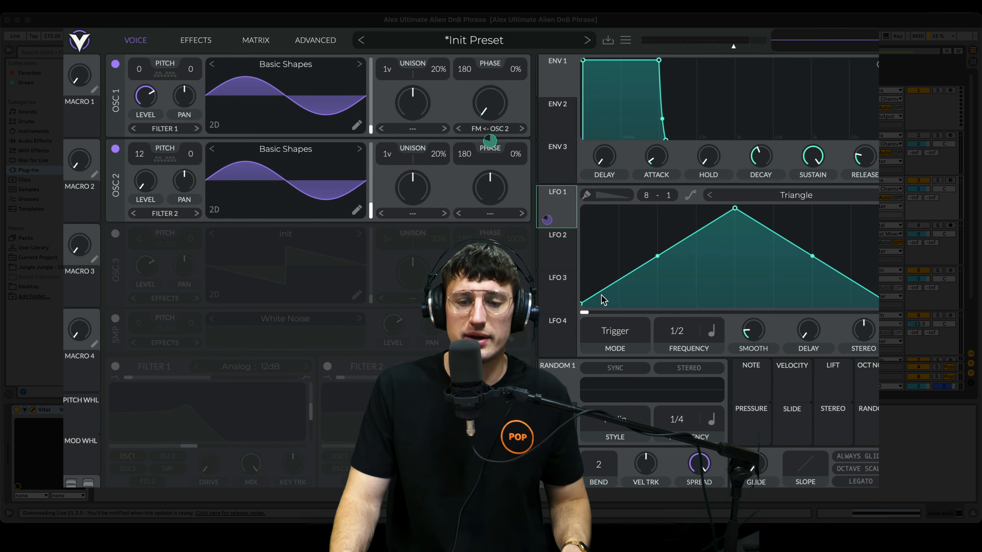
Switch LFO 1's frequency to seconds and slow its rate to 5.599 secs.
left_click(711, 332)
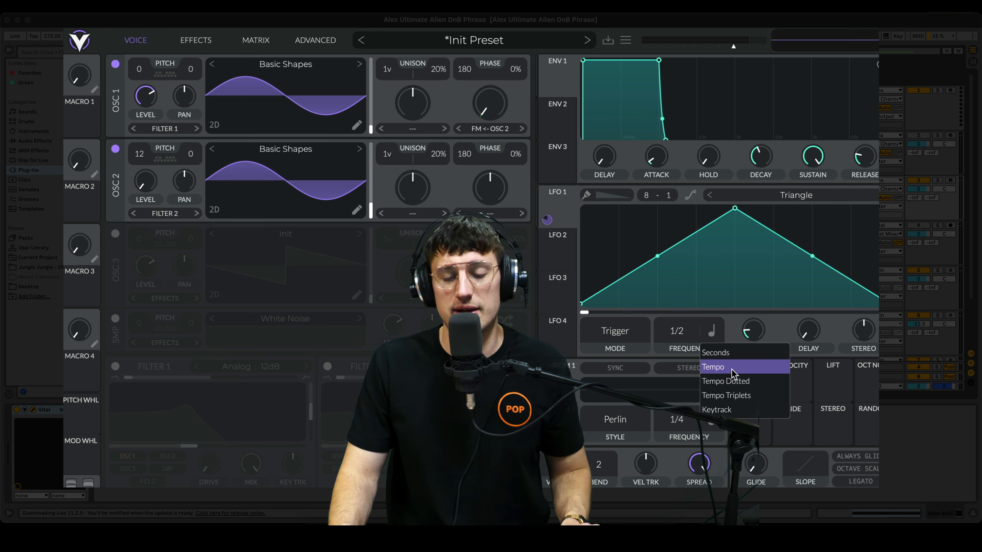
left_click(729, 357)
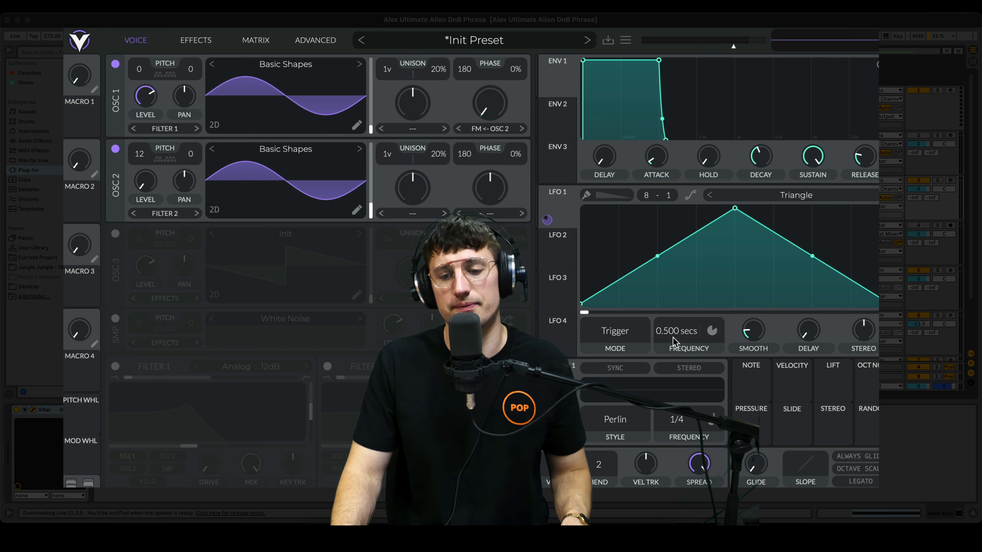
left_click(712, 331)
left_click_drag(678, 336, 674, 345)
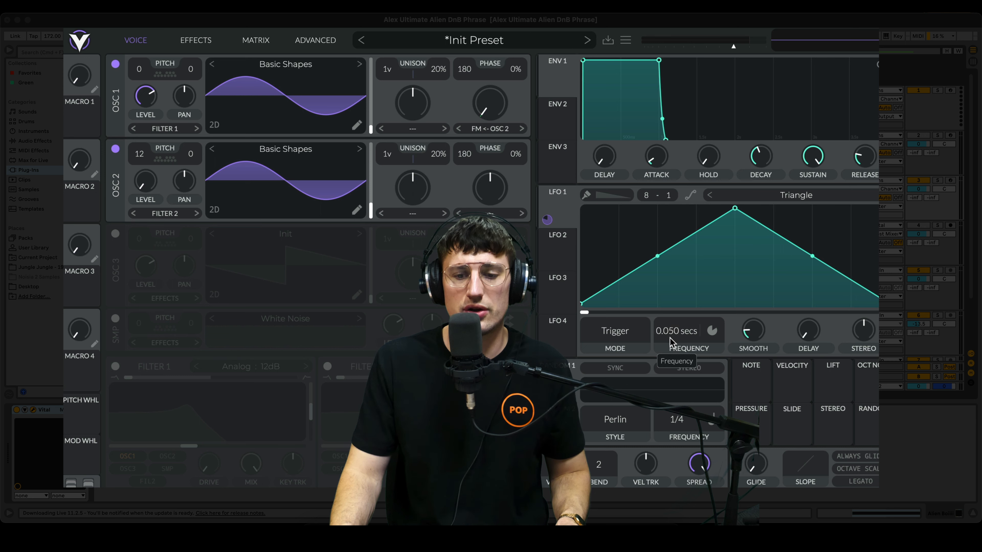
left_click_drag(668, 367, 668, 360)
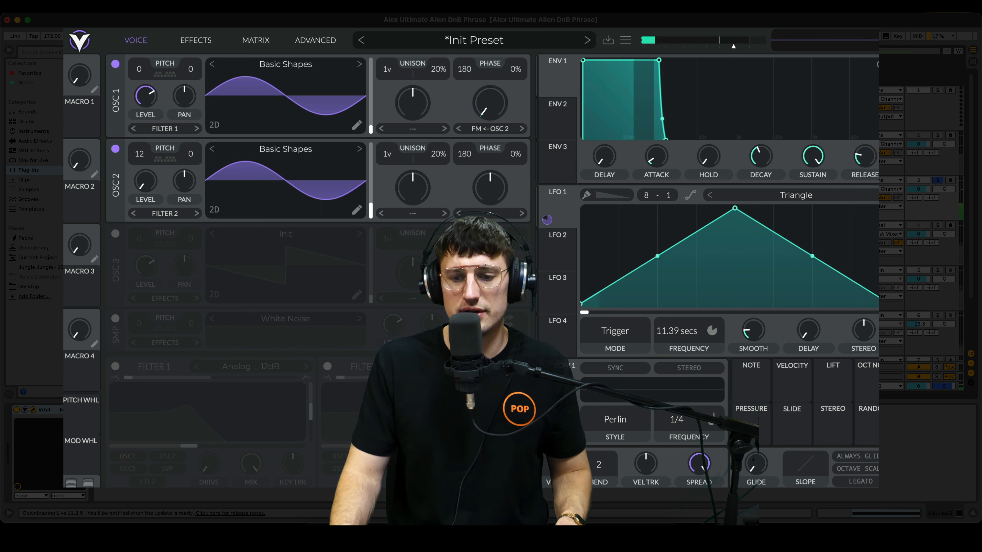
left_click_drag(682, 326, 677, 322)
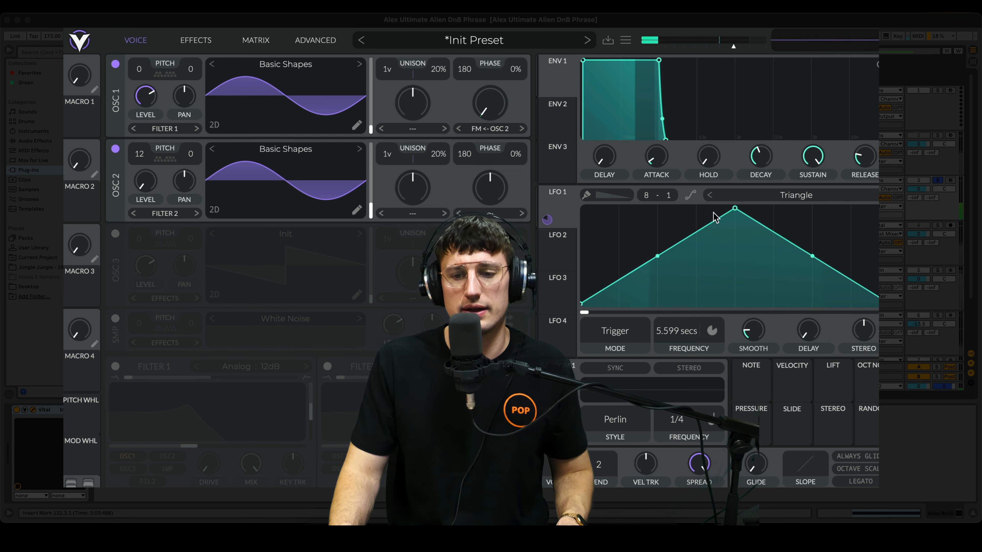
Reshape the LFO 1 curve into a taller early peak, a dip at the midpoint and a smaller second peak.
left_click_drag(735, 208, 661, 240)
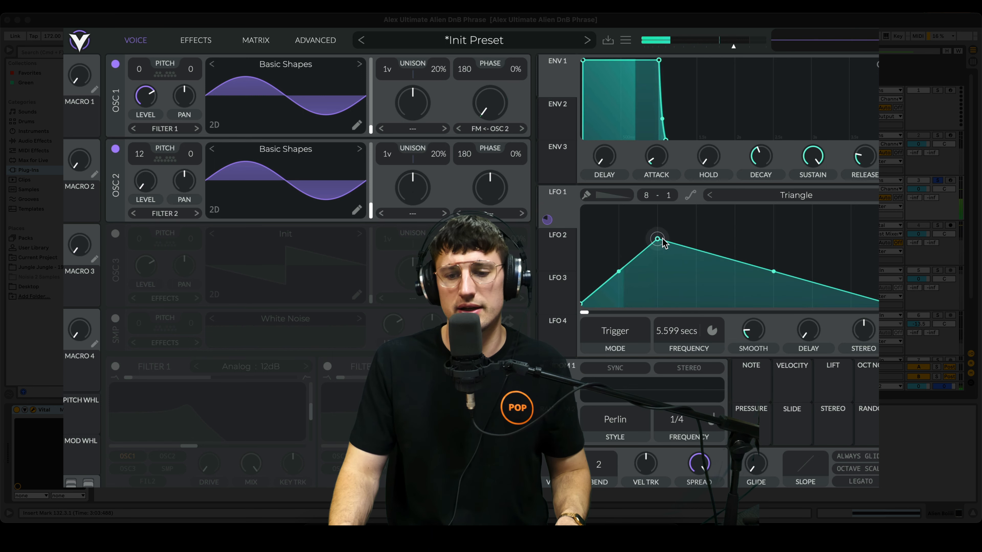
double_click(736, 286)
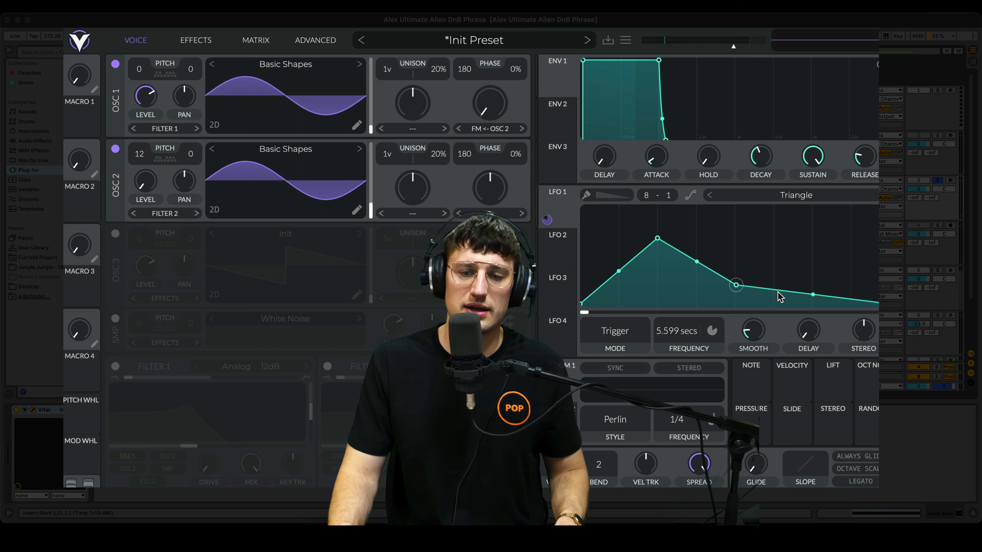
double_click(814, 251)
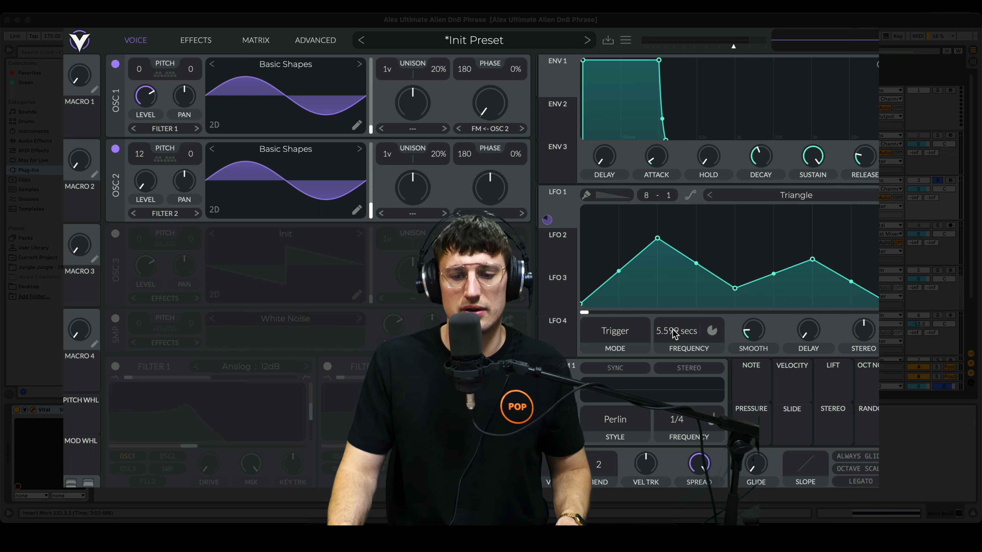
Set LFO 1's rate to 1.468 secs and play back the sound.
left_click_drag(676, 325, 676, 333)
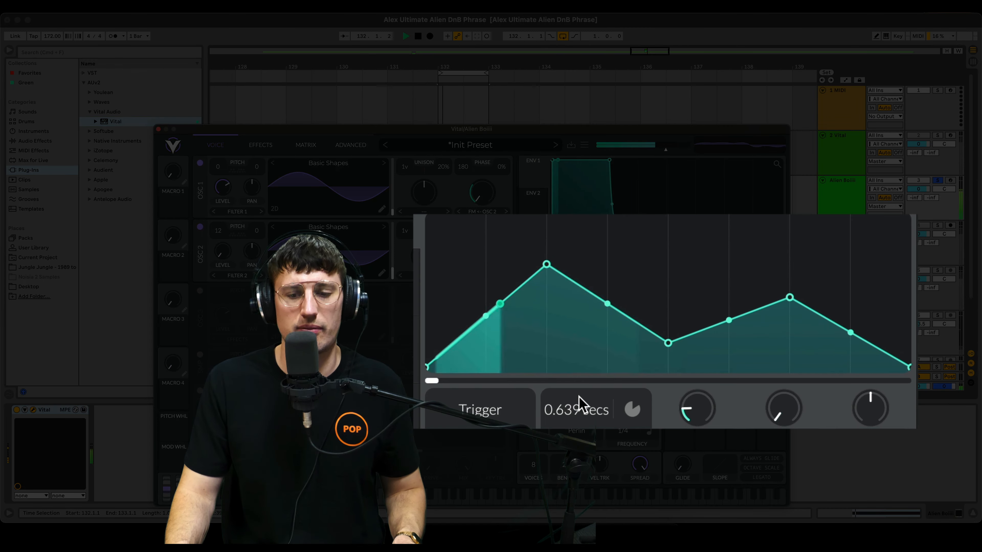
left_click_drag(578, 404, 577, 405)
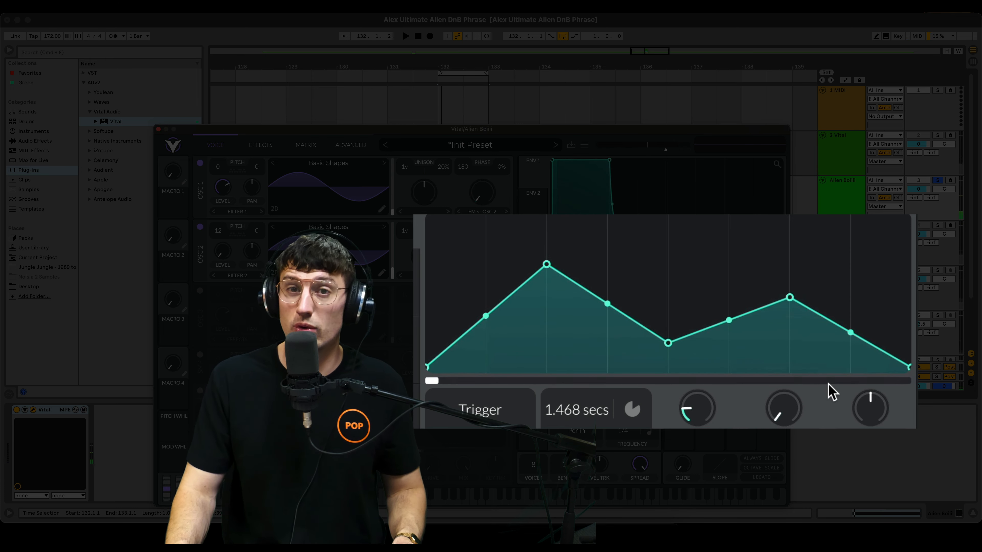
key("space")
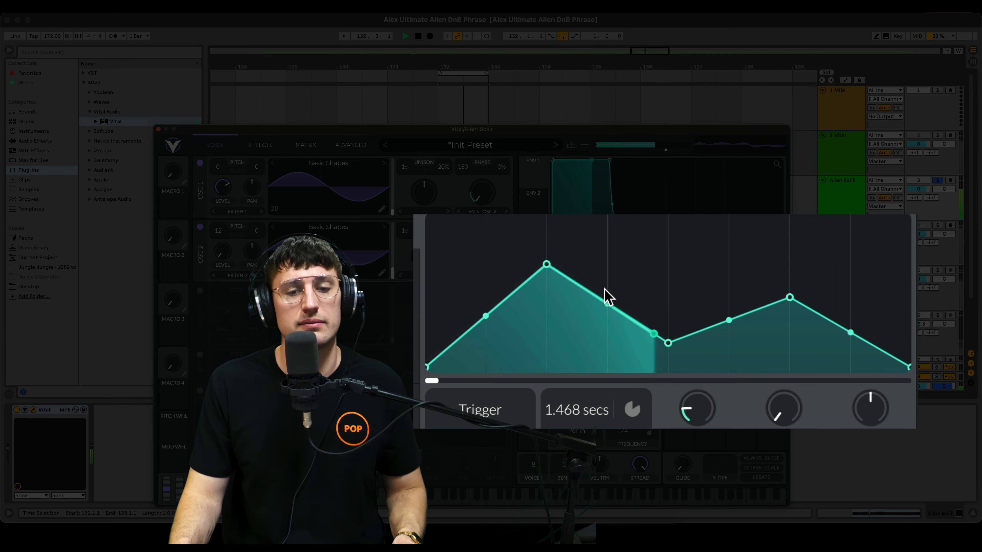
key("space")
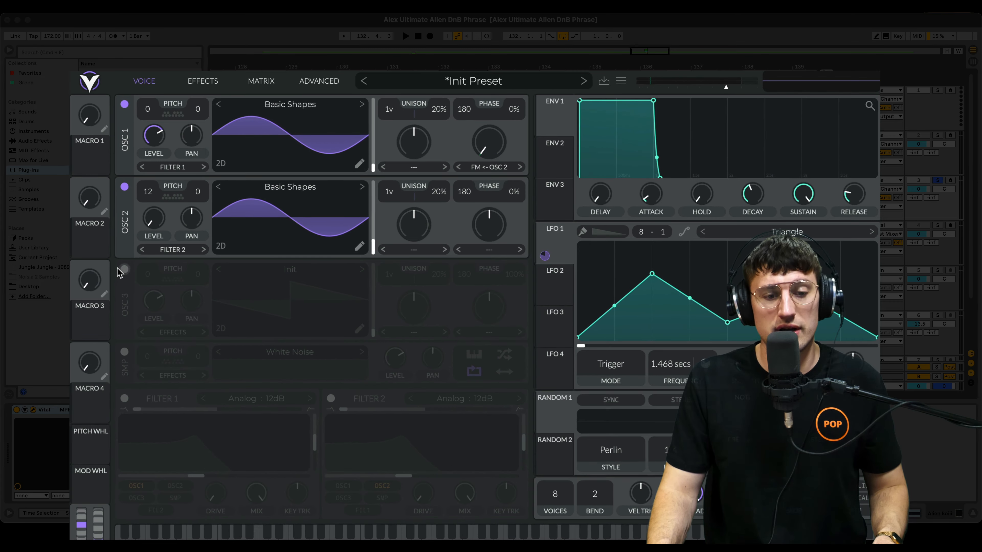
Enable oscillator 3 with the Post Modern Pulse wavetable and two unison voices, adjusting its frame towards the table's end while auditioning.
left_click(203, 277)
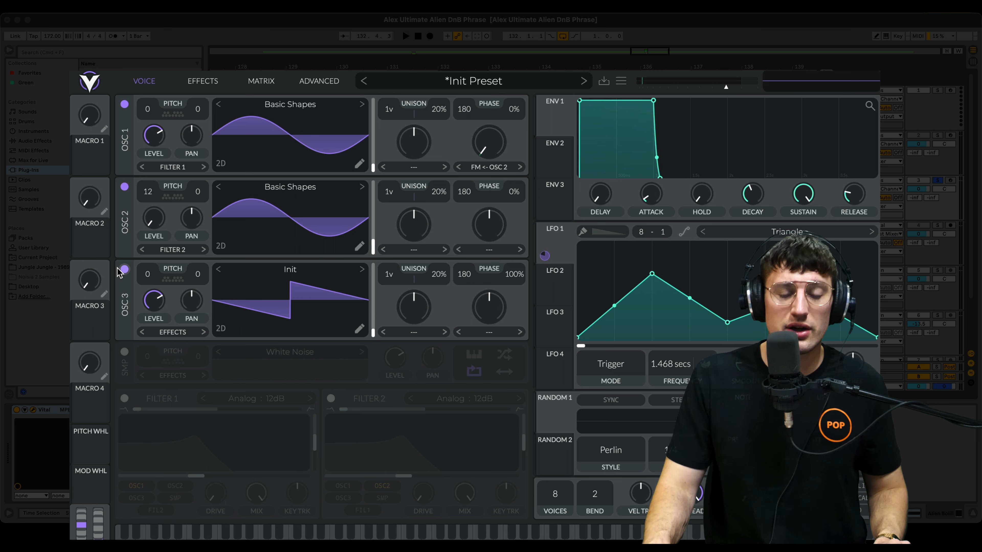
left_click(269, 272)
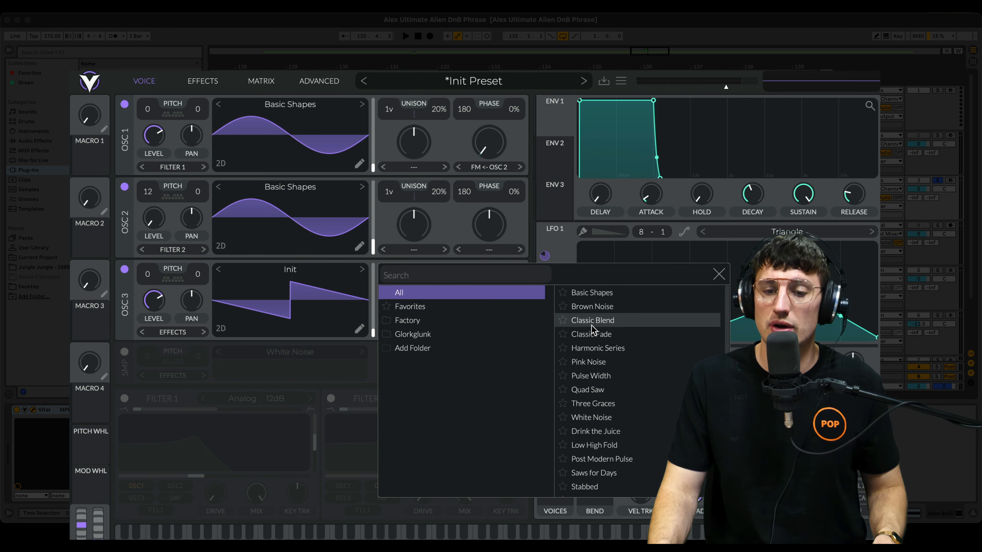
scroll(637, 457, "down", 3)
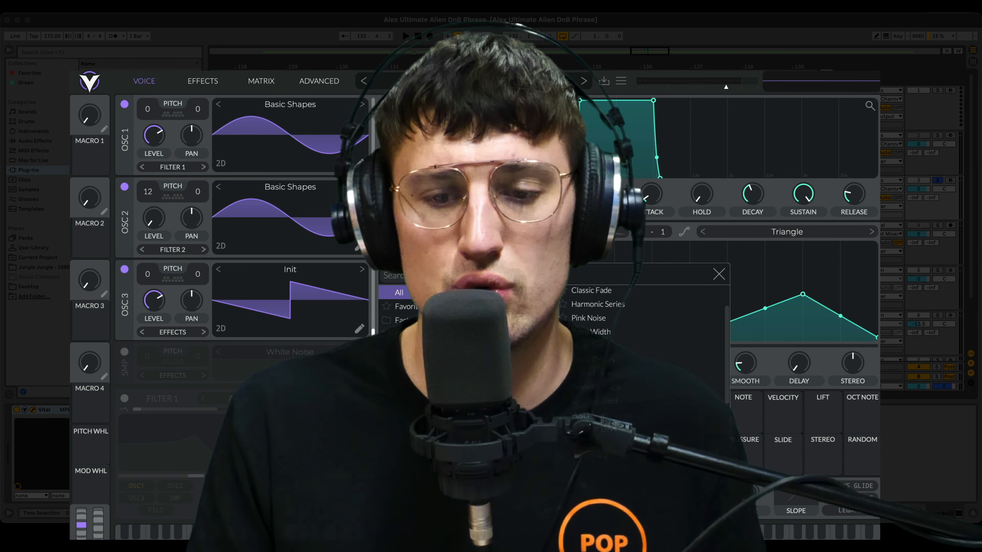
left_click(611, 415)
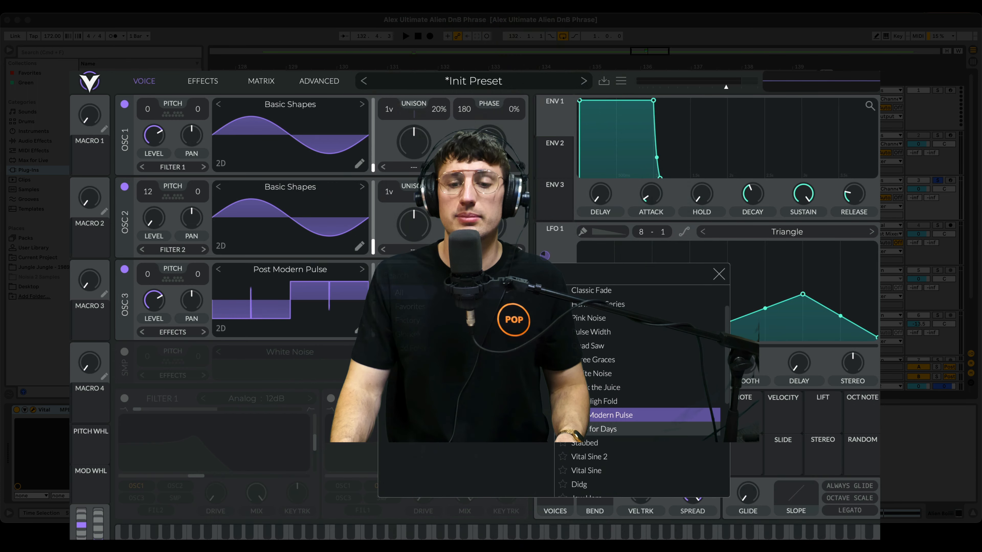
left_click(719, 274)
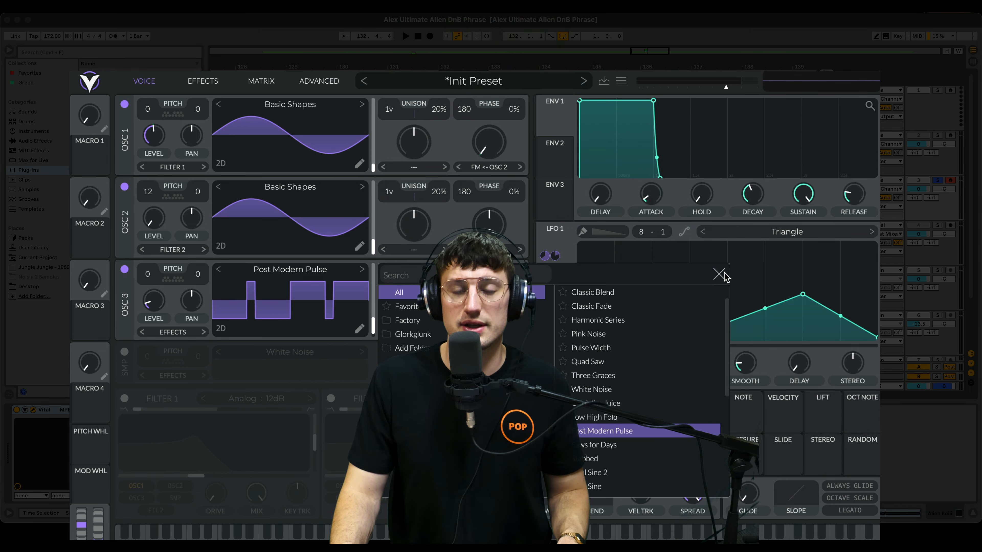
left_click(724, 275)
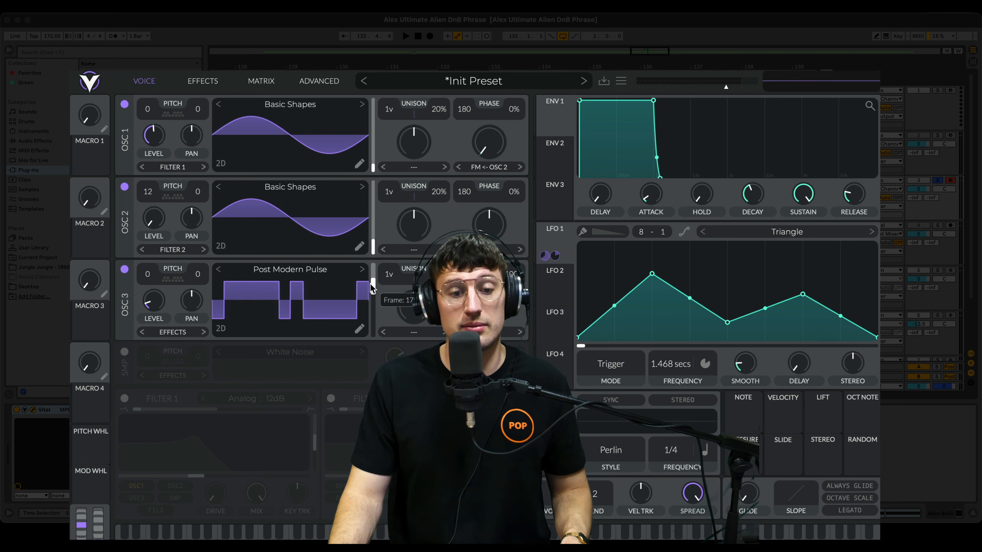
left_click_drag(370, 303, 371, 274)
key("space")
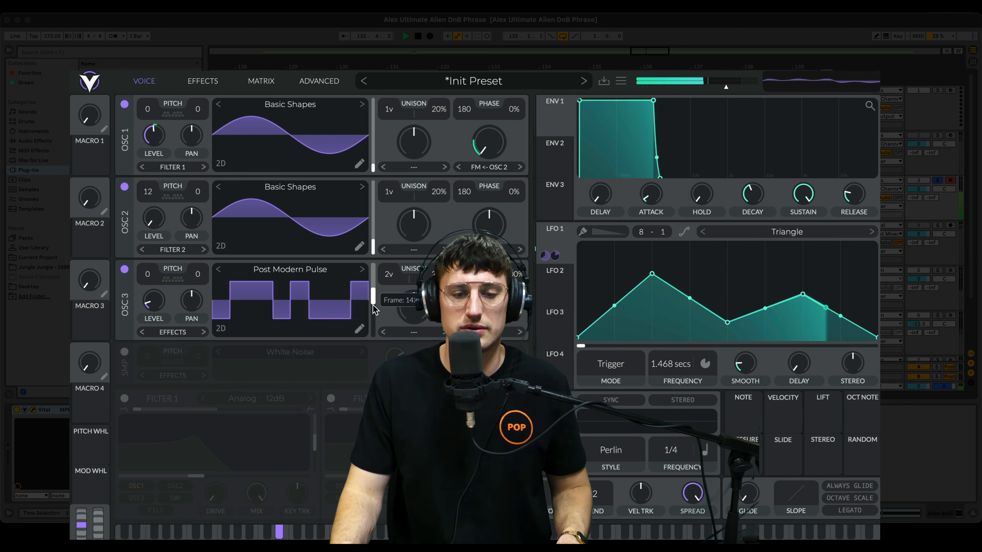
Assign LFO 1 to oscillator 3's level with an amount of about 0.38, and to oscillator 1's level.
left_click_drag(558, 246, 170, 249)
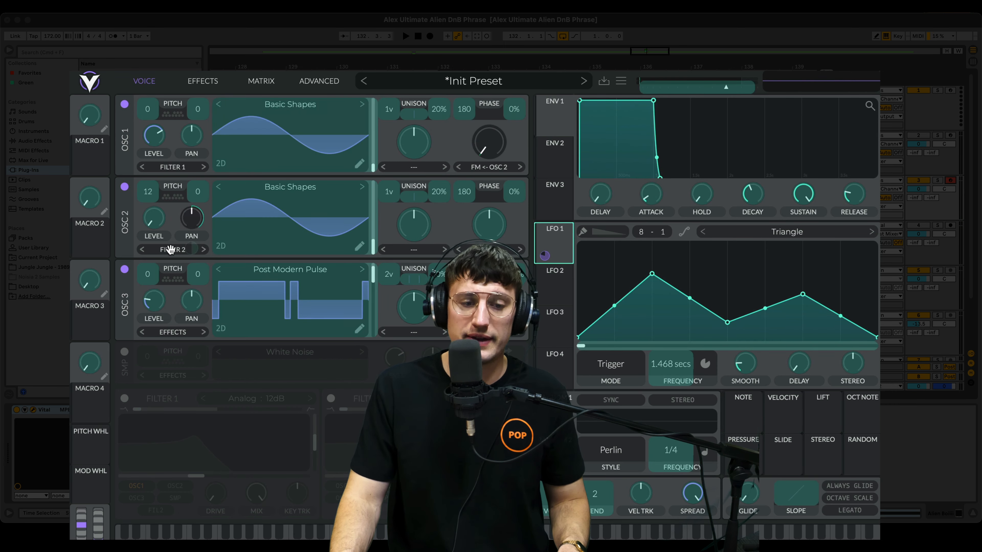
left_click_drag(155, 302, 154, 302)
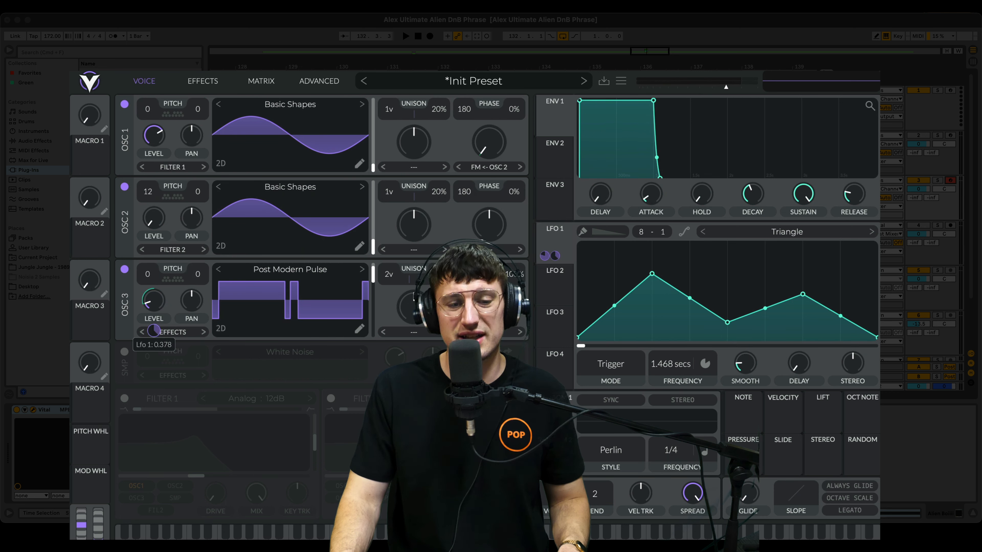
left_click_drag(566, 248, 153, 150)
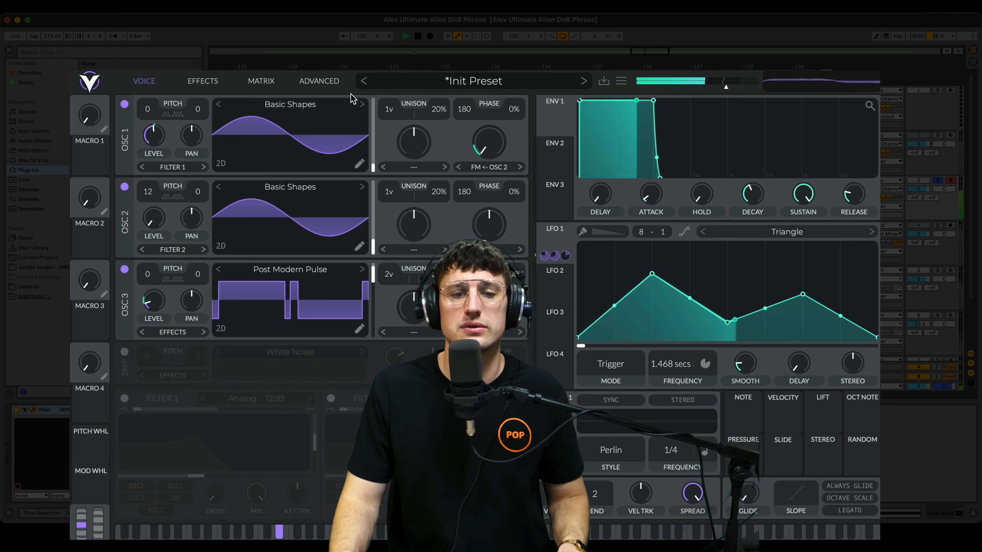
left_click_drag(554, 255, 154, 304)
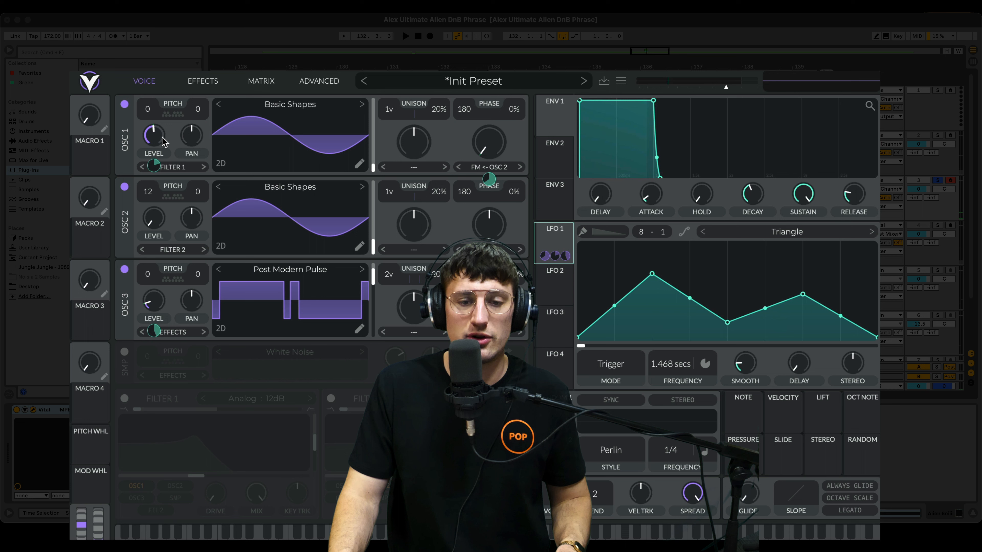
Assign LFO 2 to oscillator 3's wavetable frame and set its rate to 1/1, auditioning the sound.
left_click(569, 298)
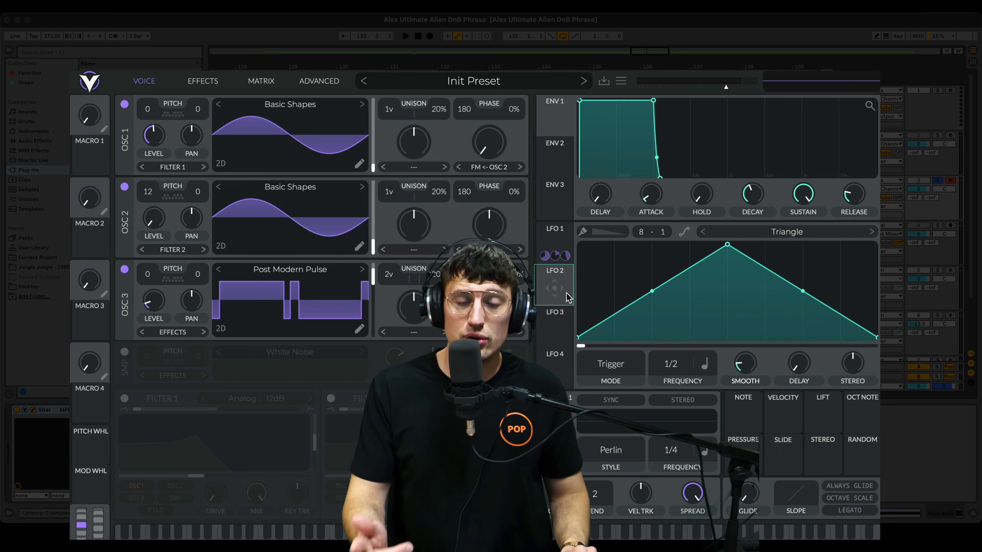
left_click_drag(555, 288, 371, 286)
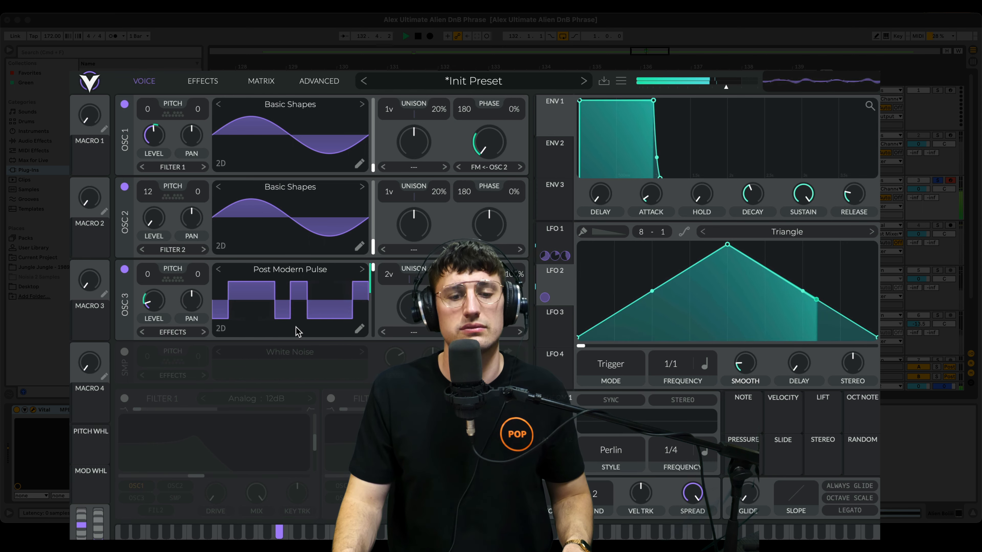
key("space")
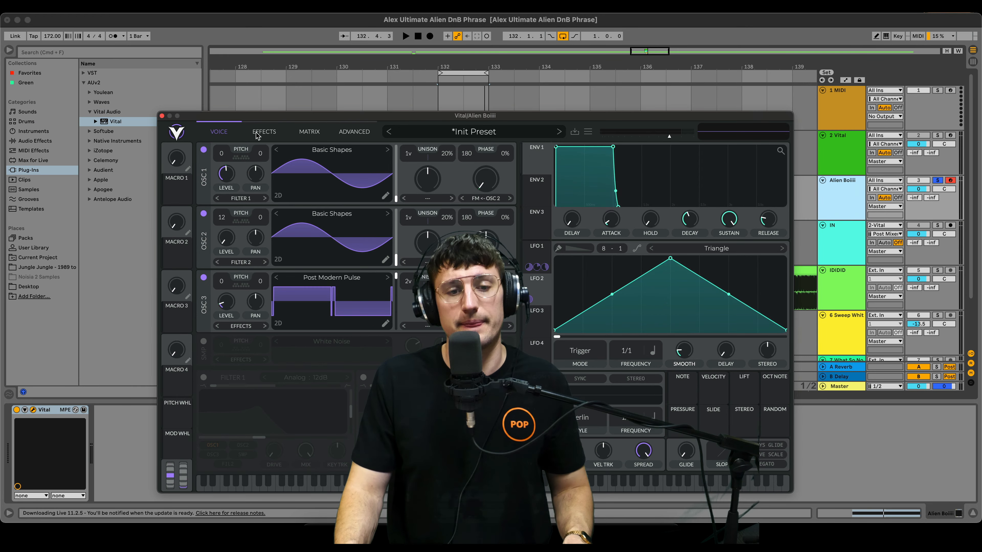
Enable the multiband compressor effect and adjust its band and high gains during playback, comparing against the bypassed sound.
left_click(260, 133)
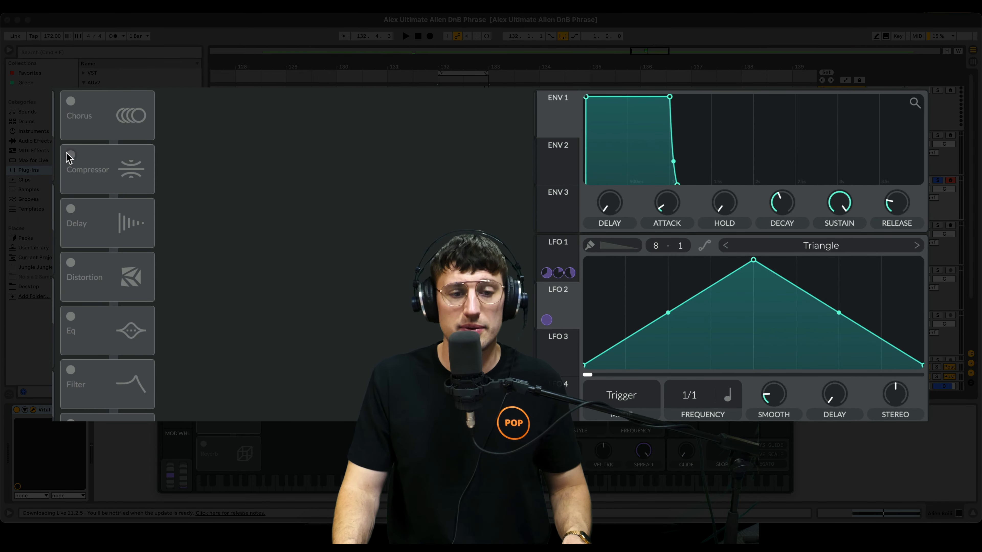
left_click(70, 155)
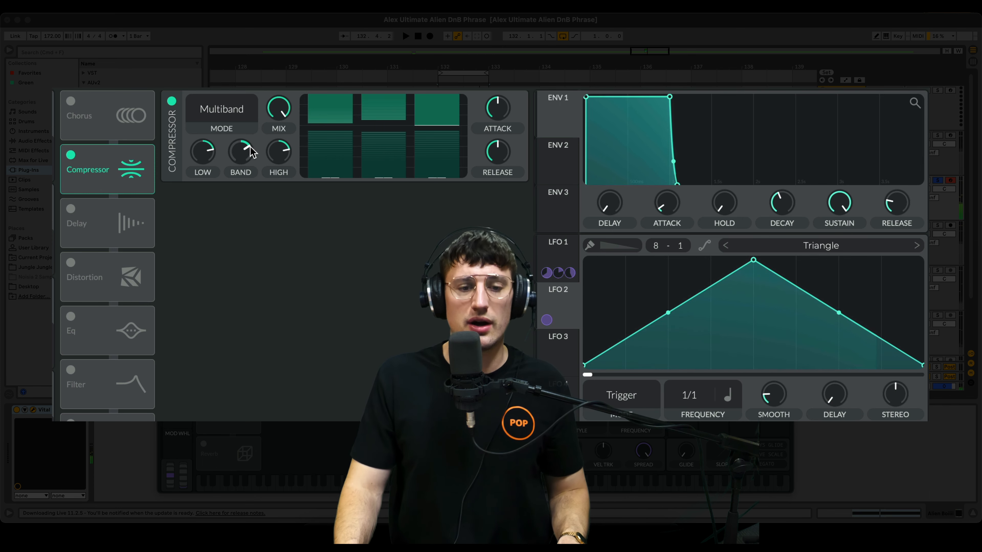
key("space")
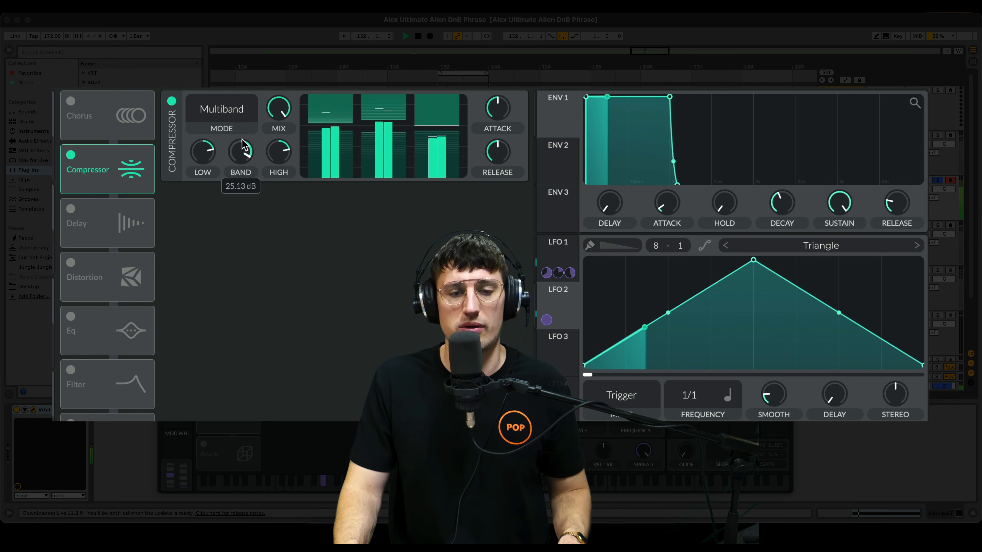
left_click_drag(277, 142, 255, 154)
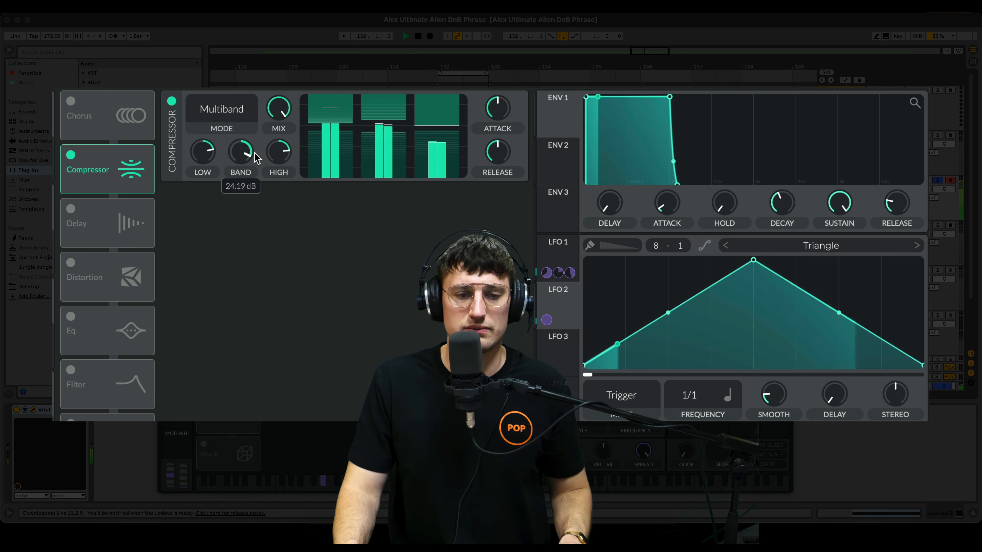
left_click(171, 101)
left_click(172, 101)
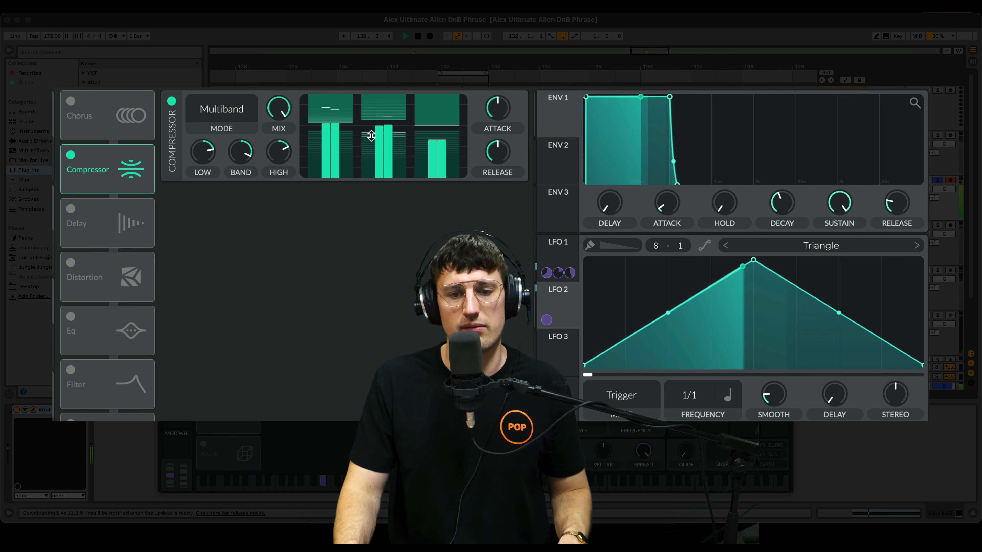
Lower the synth's output volume to about -9.99 dB and check the level in playback.
key("space")
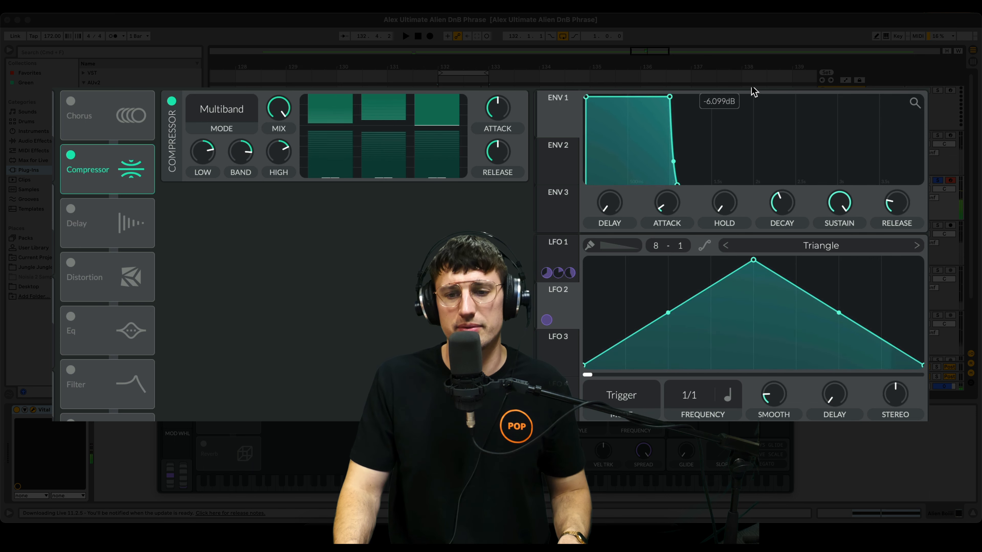
key("space")
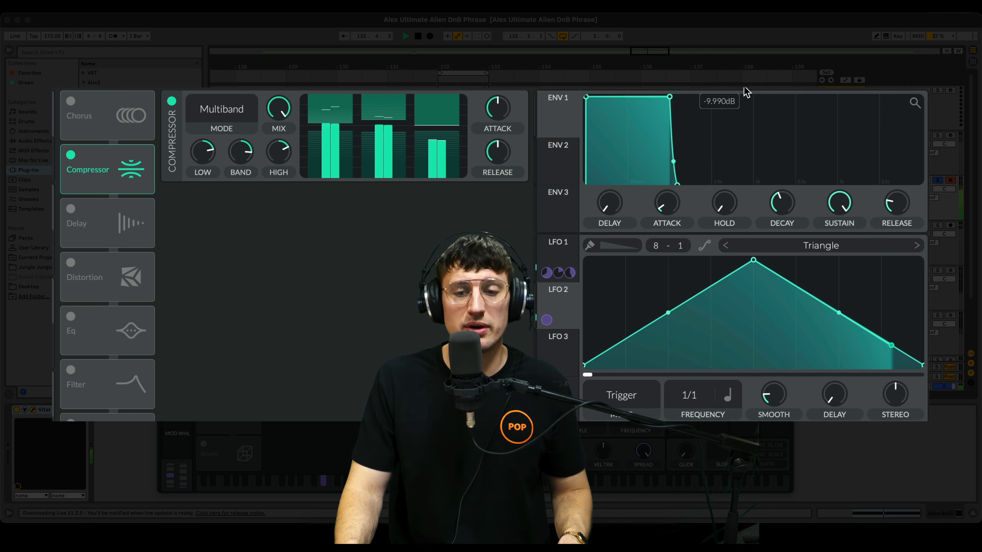
key("space")
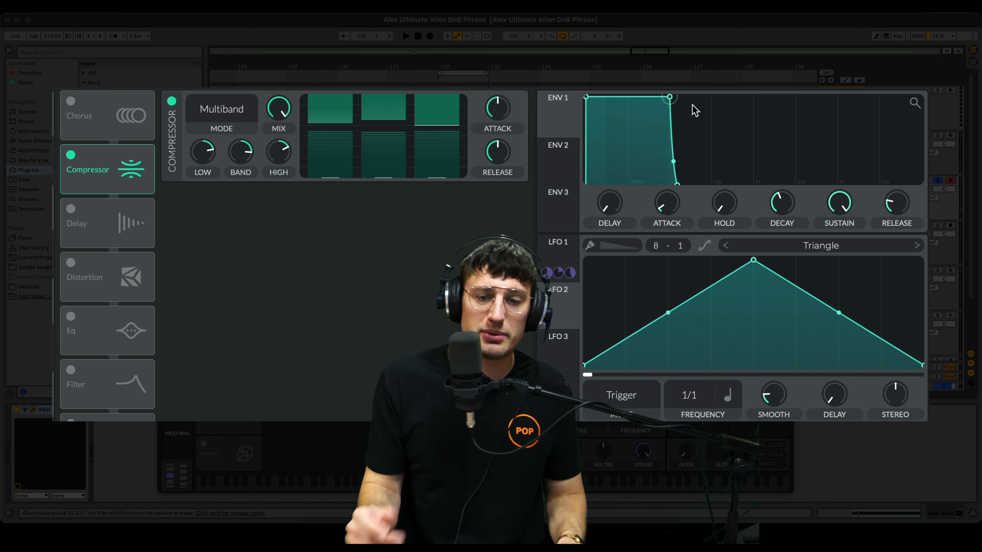
Enable a Soft Clip distortion, place it before the compressor and raise its drive.
left_click(70, 263)
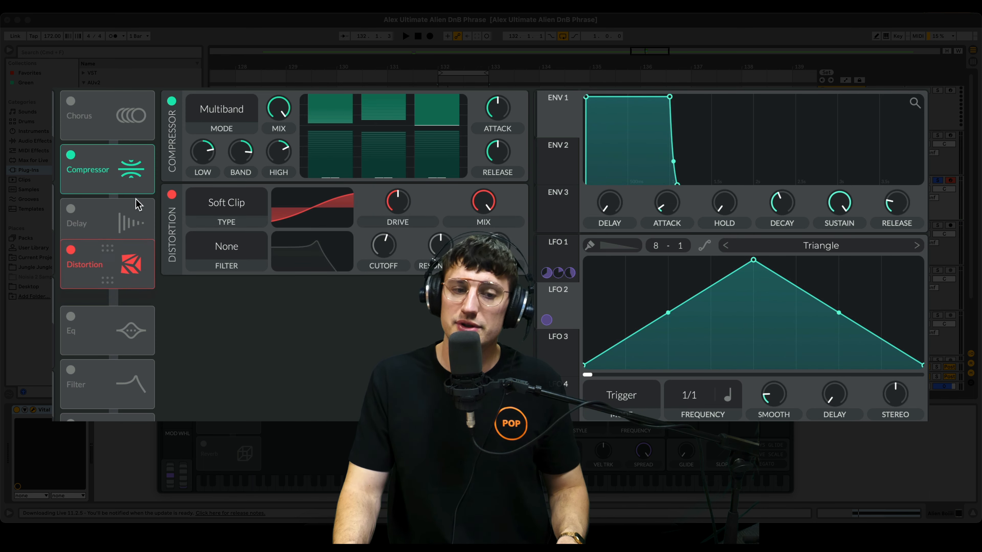
left_click_drag(138, 203, 136, 162)
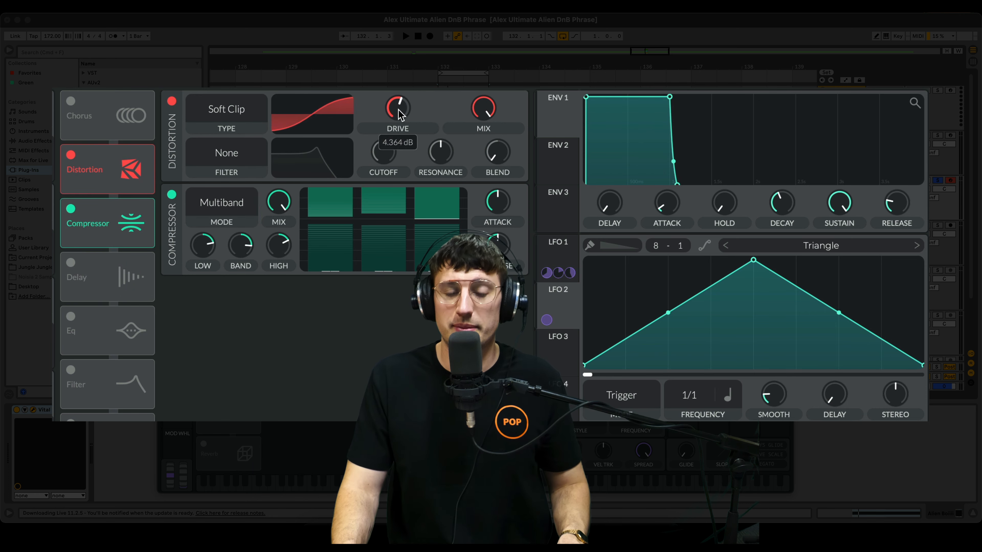
left_click_drag(398, 107, 399, 102)
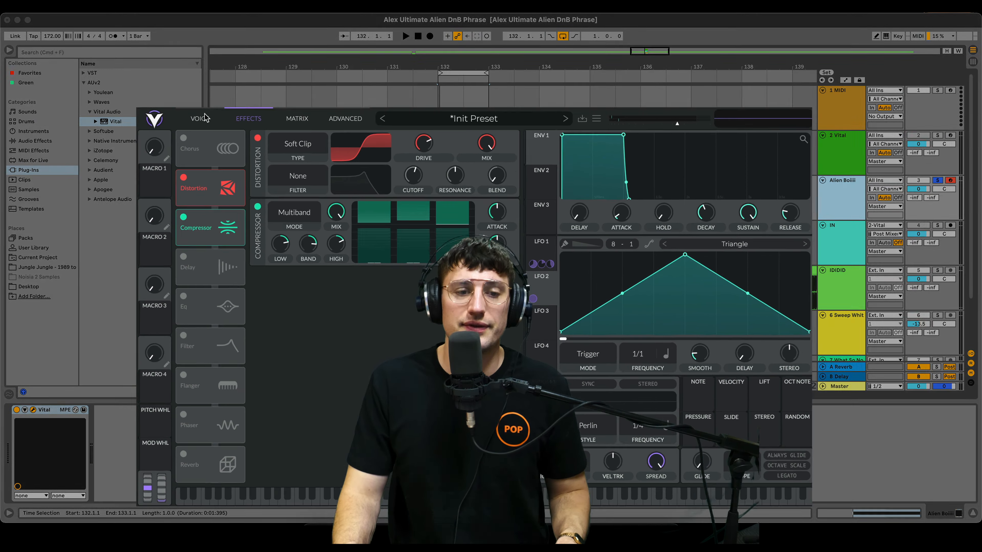
Enable Filter 1 and set its type to Dirty 24dB.
left_click(156, 88)
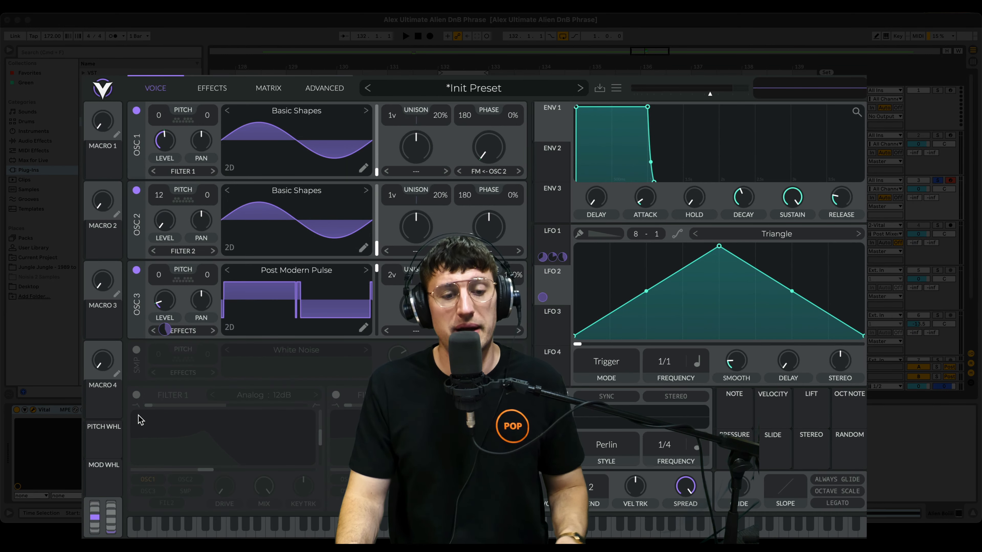
left_click(136, 395)
left_click(258, 395)
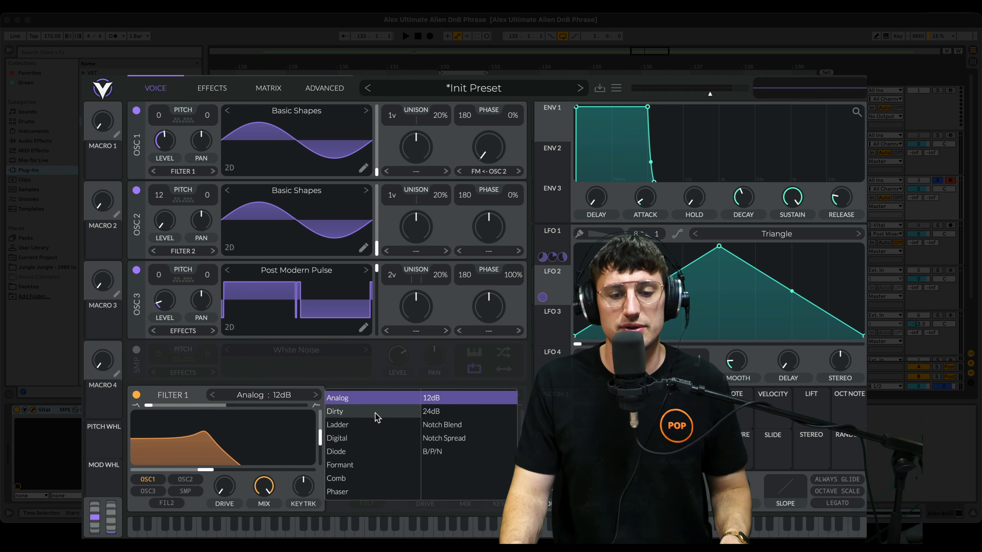
left_click(365, 414)
left_click(431, 411)
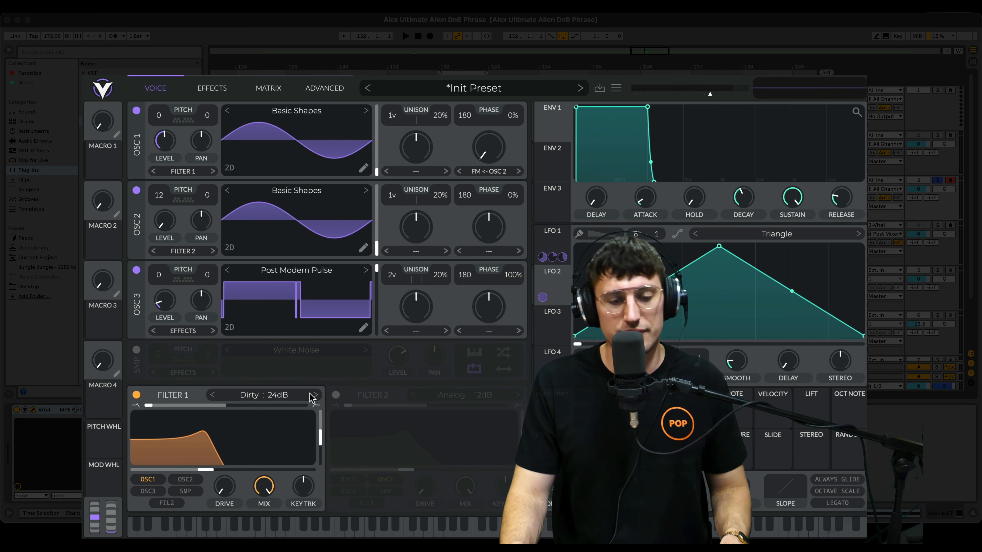
Lower Filter 1's cutoff, take its resonance down to minimum and route all three oscillators through it.
mouse_move(205, 469)
left_mouse_down()
mouse_move(276, 469)
mouse_move(195, 470)
left_mouse_up()
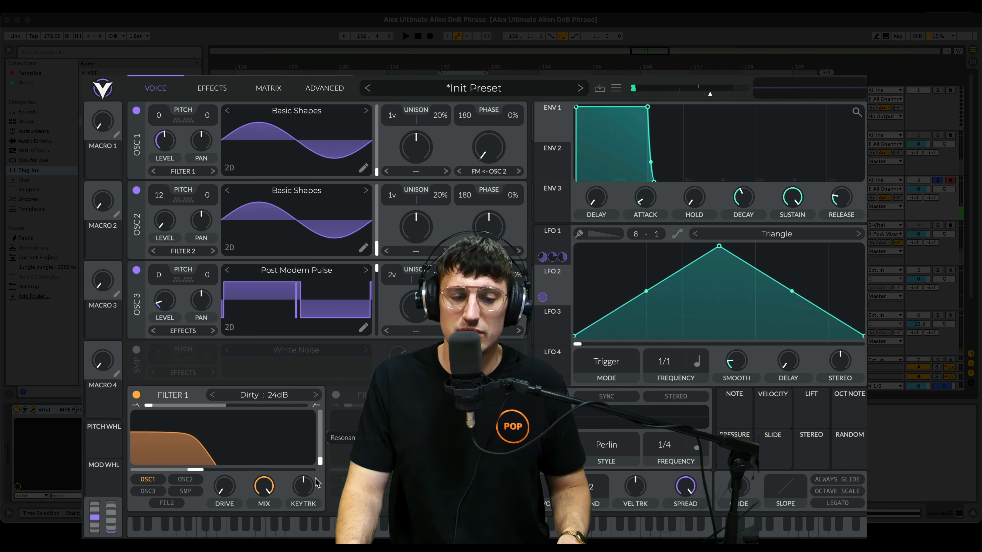
left_click_drag(195, 469, 213, 481)
left_click_drag(182, 469, 173, 471)
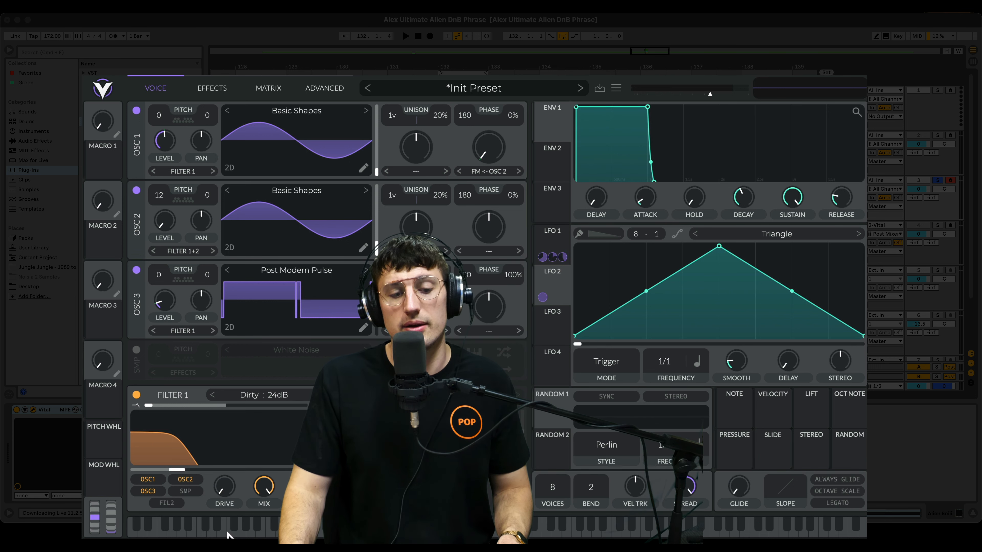
Set the pitch bend range to 12 semitones and try the pitch wheel during playback.
left_click_drag(595, 488, 599, 475)
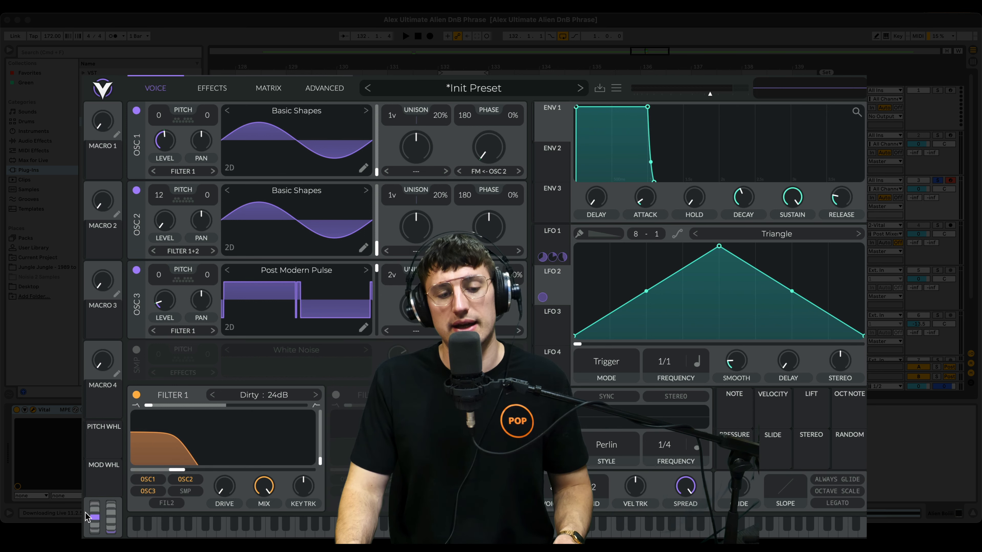
left_click_drag(95, 523, 92, 517)
key("space")
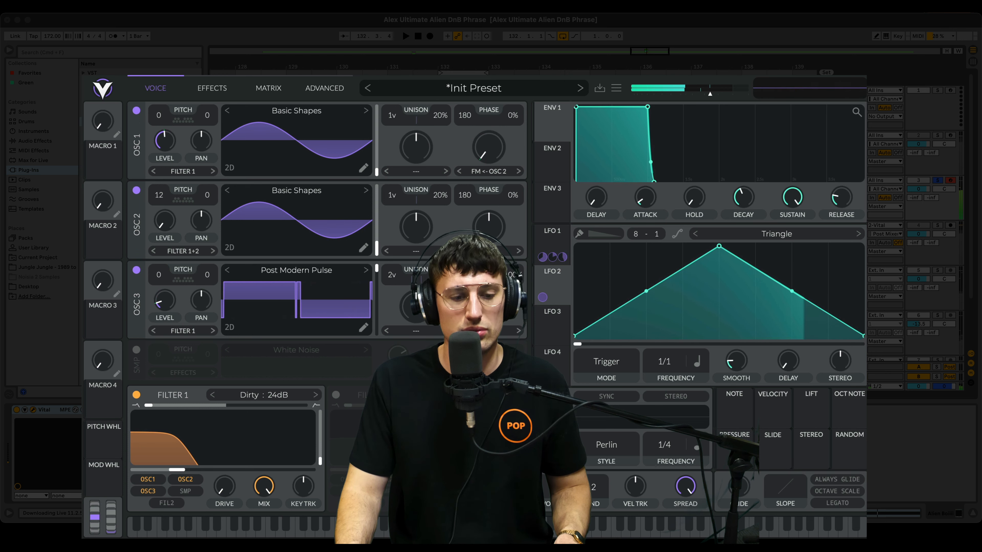
key("space")
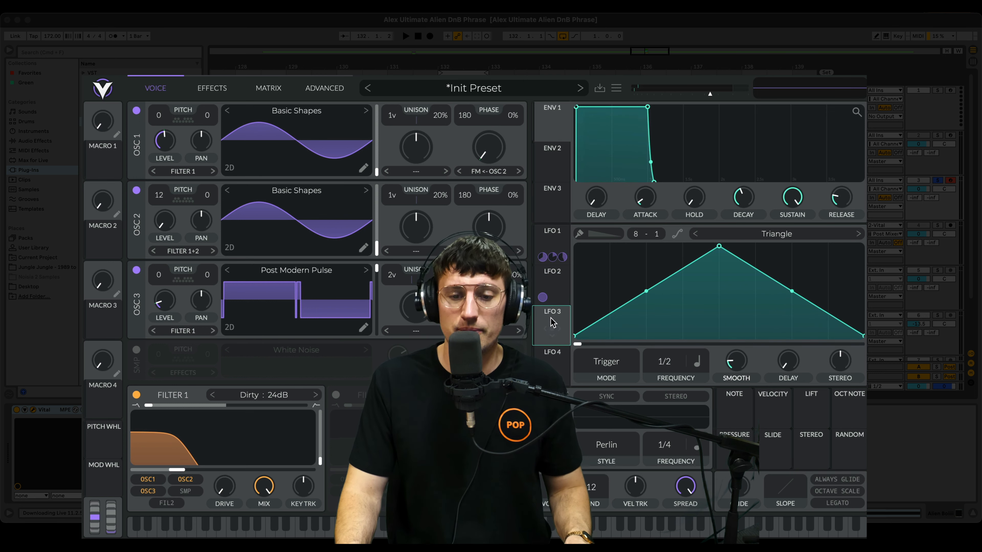
Assign LFO 3 to Filter 1's cutoff and switch its rate to seconds, setting it to 0.816 secs while auditioning.
left_click_drag(552, 339, 195, 491)
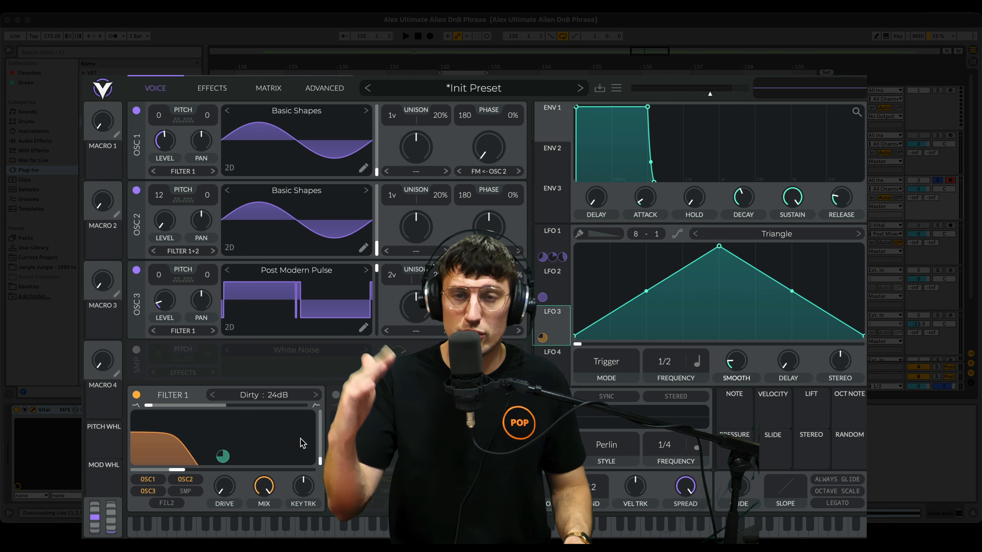
key("space")
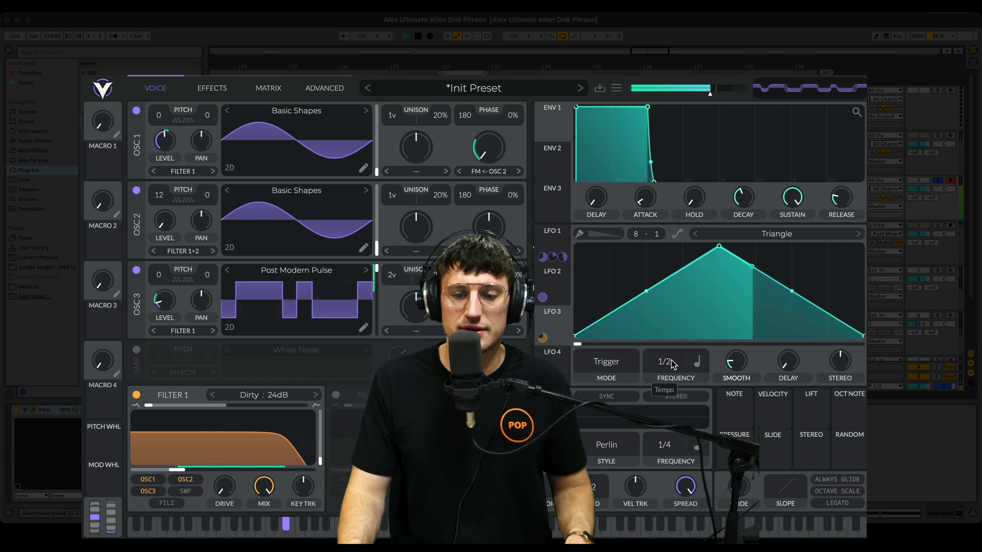
left_click(698, 363)
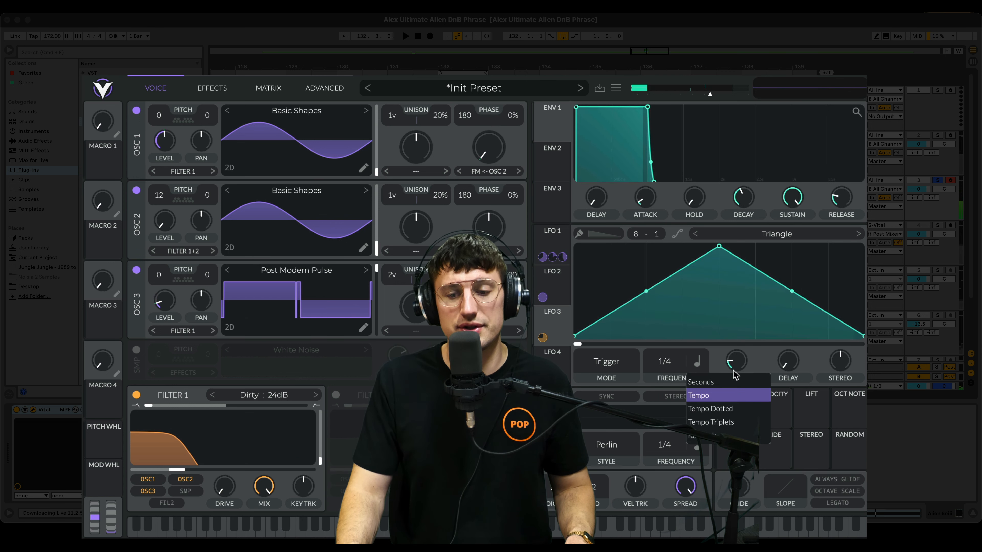
left_click(731, 384)
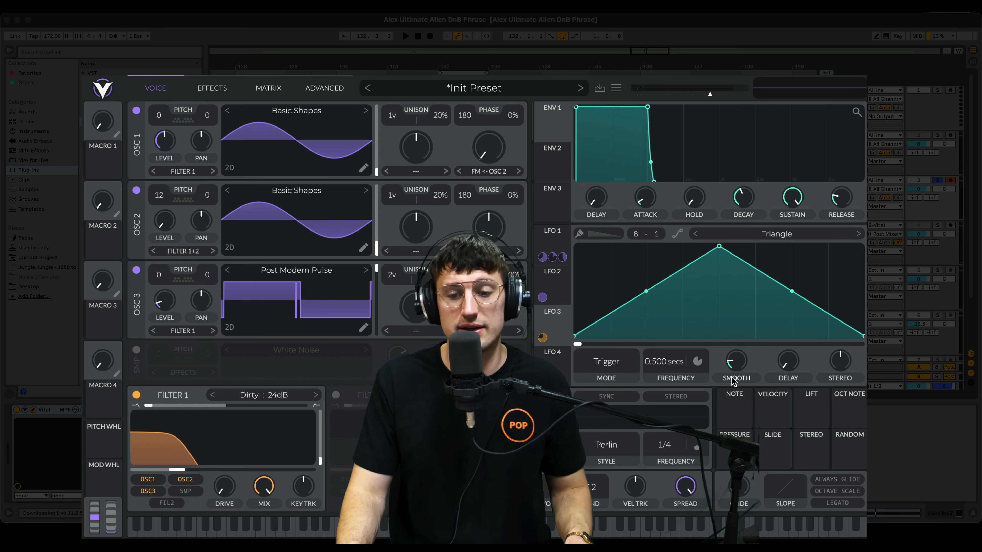
key("space")
mouse_move(675, 362)
left_mouse_down()
mouse_move(674, 378)
mouse_move(673, 362)
left_mouse_up()
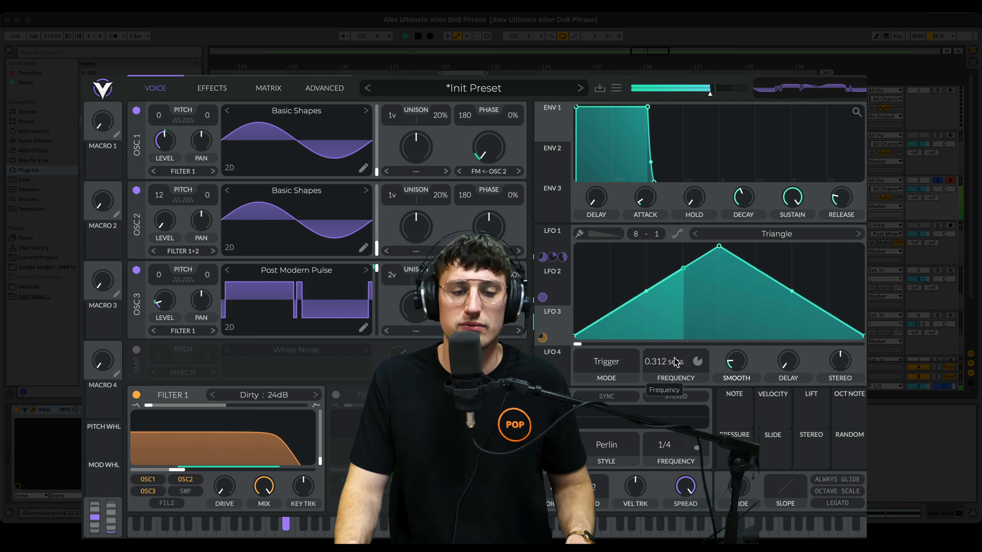
Reduce LFO 3's modulation amount on Filter 1 and lower the filter's base cutoff to about -25.63 semitones.
mouse_move(233, 467)
left_click_drag(222, 457, 223, 498)
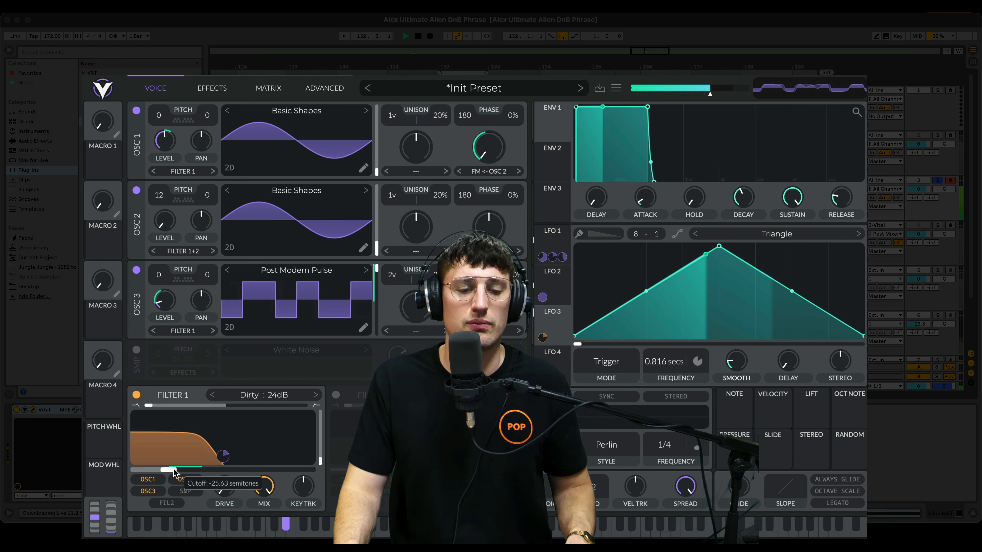
left_click_drag(225, 457, 223, 460)
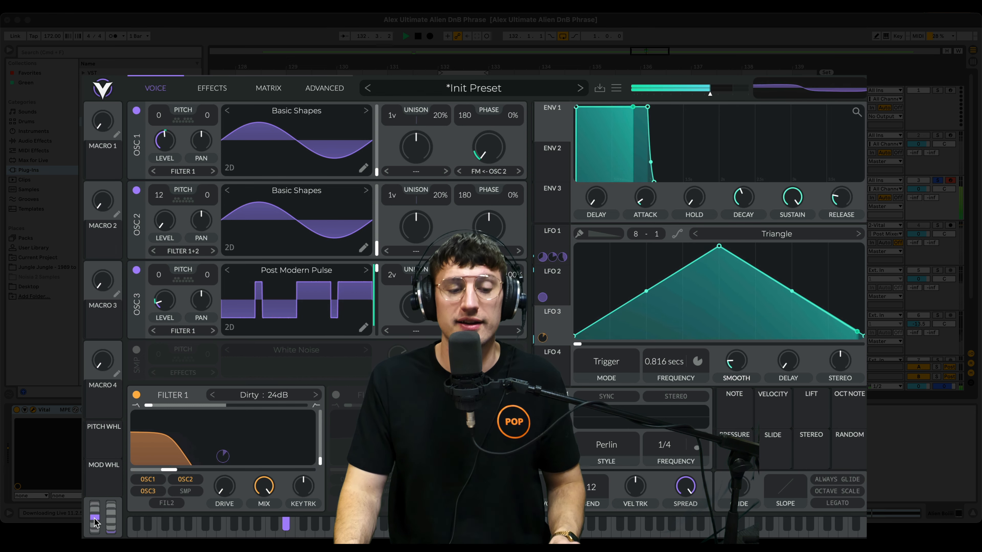
Sweep the pitch wheel up and down during playback to audition the bends.
mouse_move(102, 520)
left_mouse_down()
mouse_move(97, 487)
mouse_move(95, 525)
mouse_move(96, 515)
left_mouse_up()
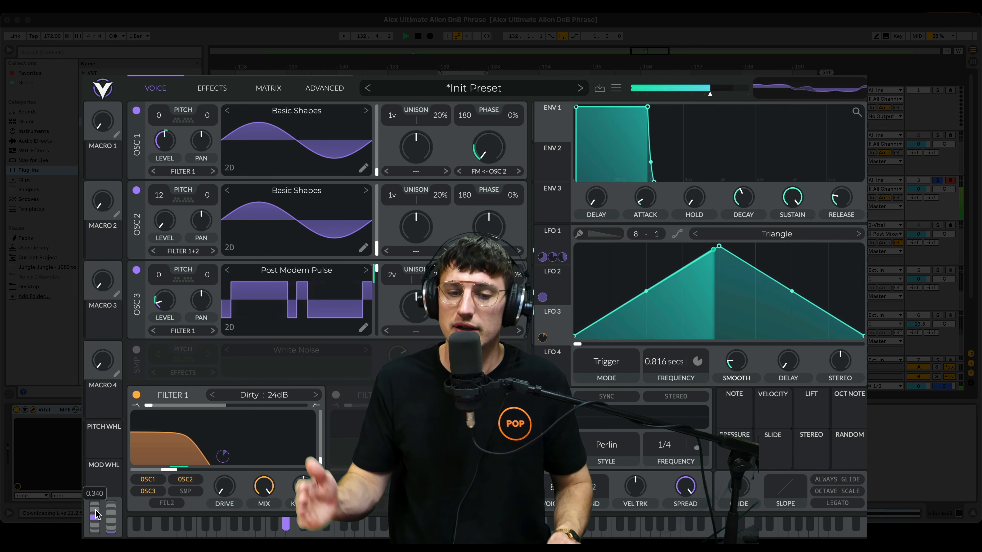
left_click_drag(95, 517, 99, 487)
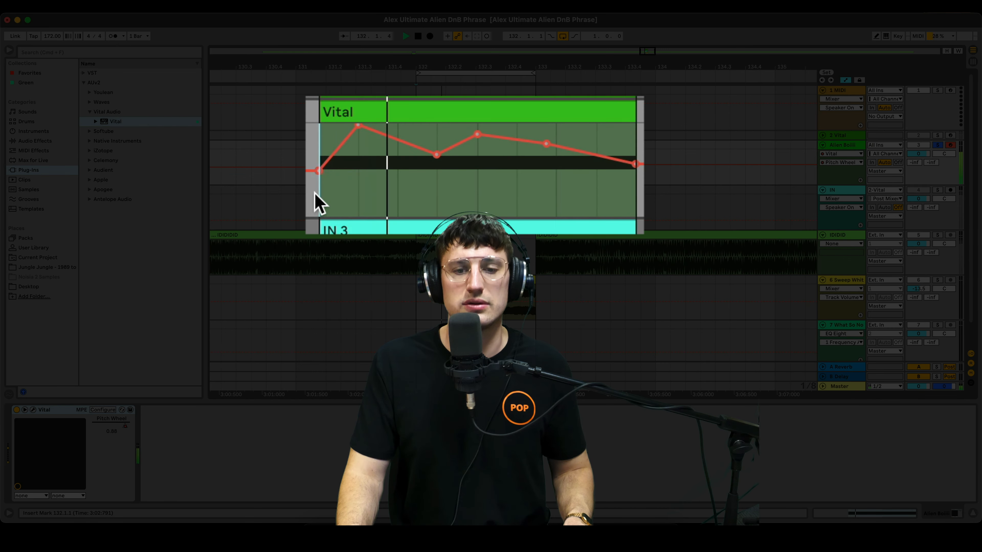
Lower the second-to-last pitch wheel automation point in the Vital clip to 0.72, hide the automation and play the loop.
left_click_drag(546, 144, 546, 151)
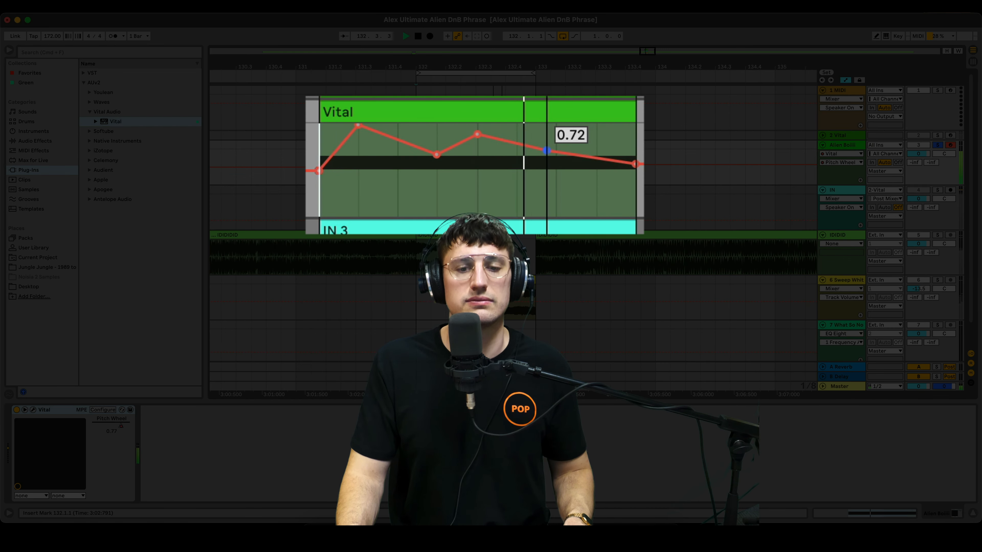
key("space")
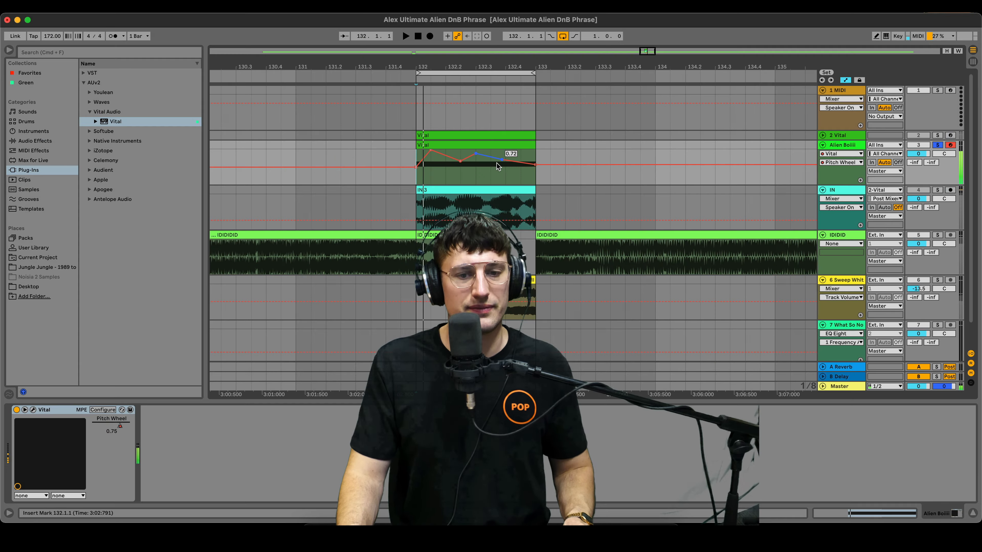
key("a")
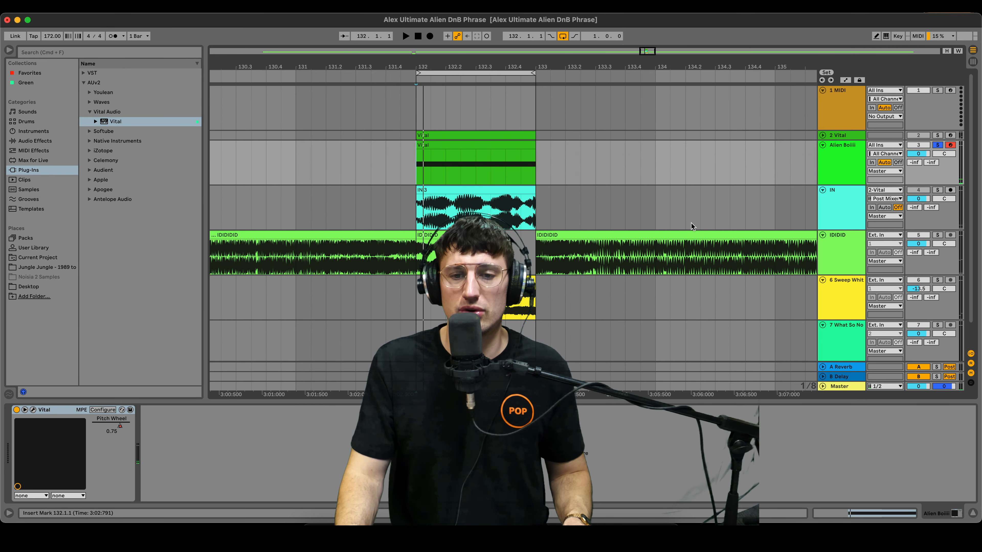
left_click_drag(471, 66, 470, 89)
key("space")
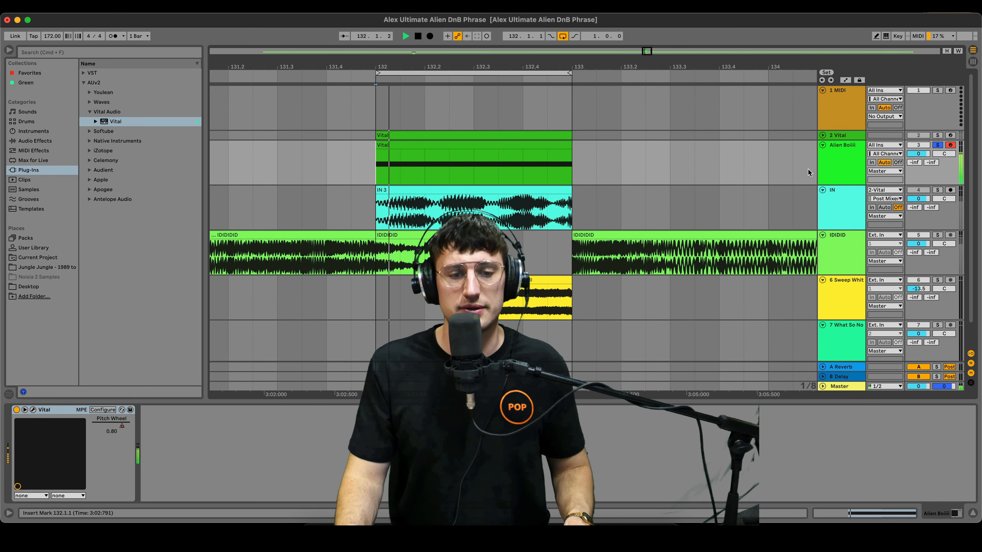
Stop playback and try an Amp effect after Vital on the soloed alien track.
key("space")
left_click(835, 170)
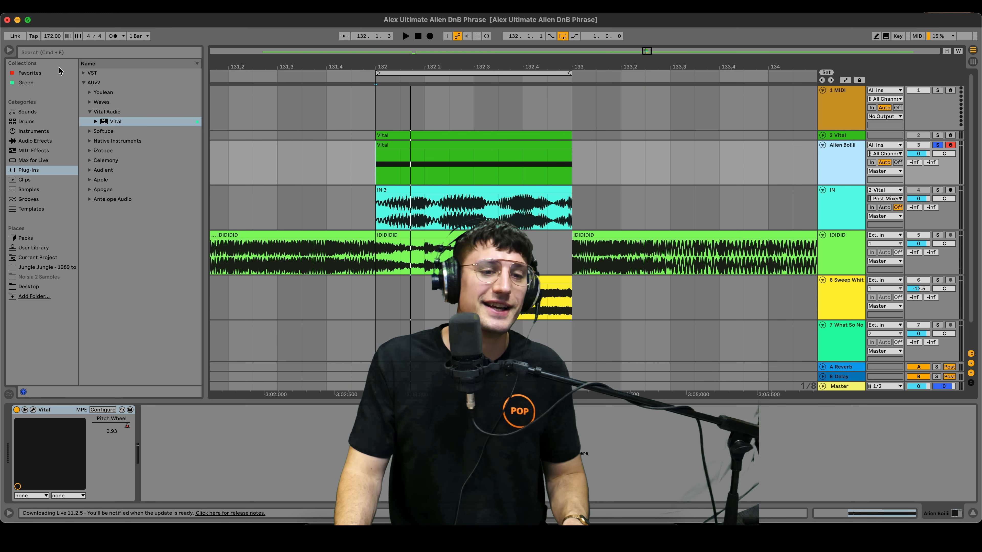
left_click(44, 141)
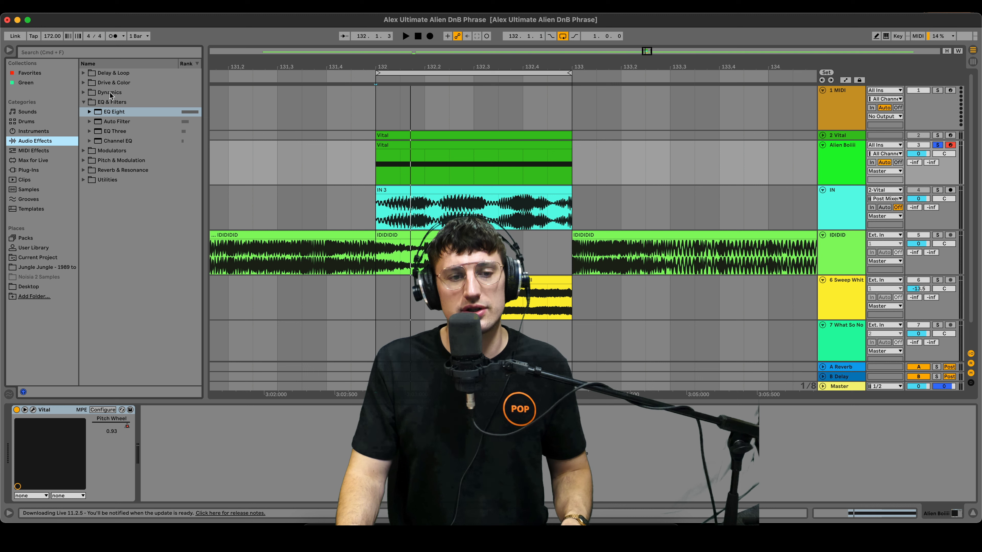
left_click(112, 82)
double_click(116, 102)
left_click(171, 468)
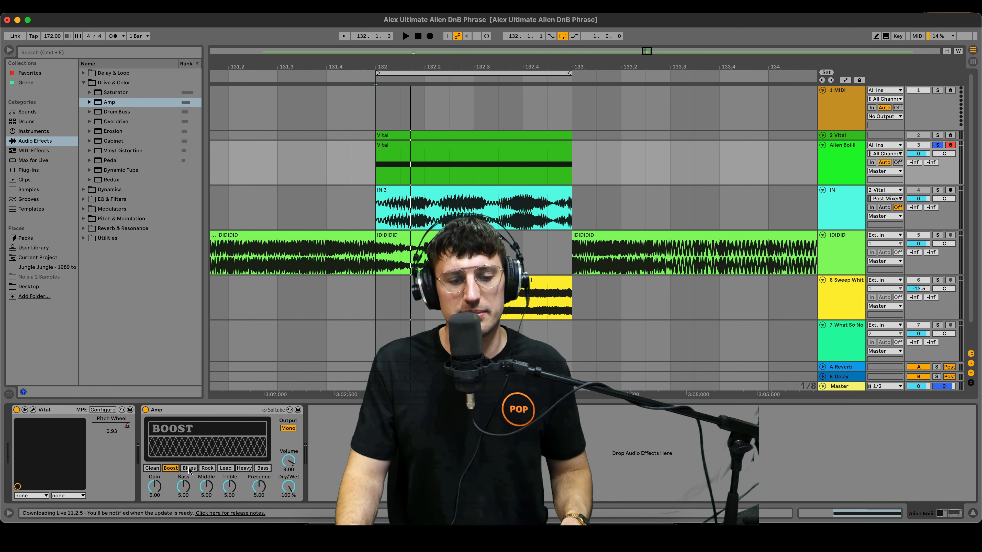
Try the Amp's Rock model with dual output and a reduced Dry/Wet mix while auditioning.
left_click(208, 468)
key("space")
left_click_drag(288, 488, 288, 495)
left_click(288, 428)
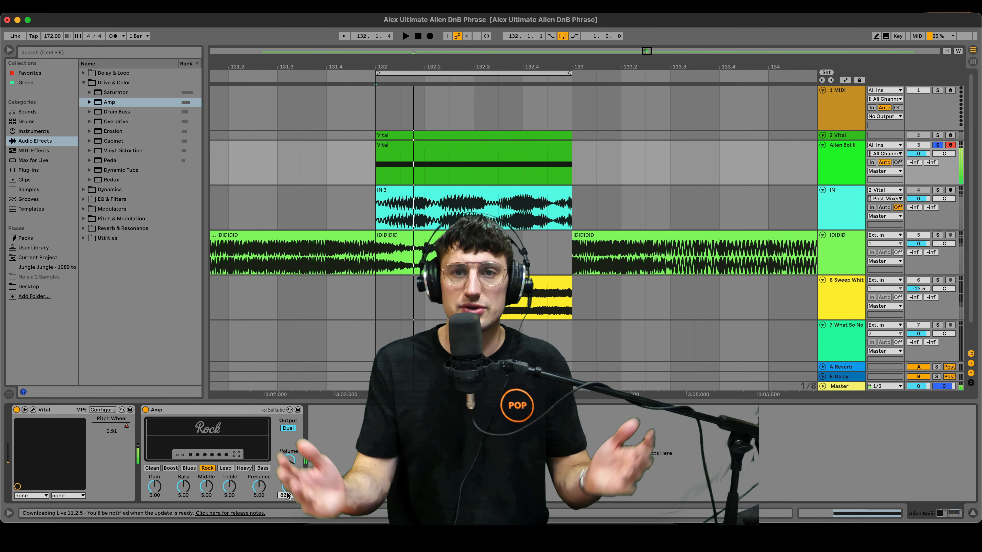
key("space")
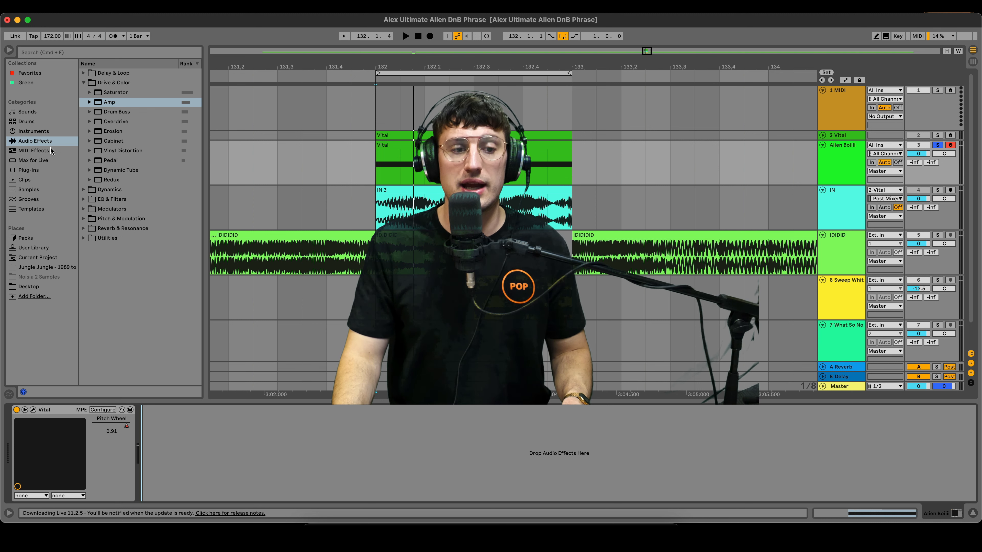
Add an EQ Eight followed by an LFO modulator after Vital on the alien track.
left_click(40, 131)
left_click(41, 140)
left_click(126, 84)
left_click(129, 102)
double_click(131, 113)
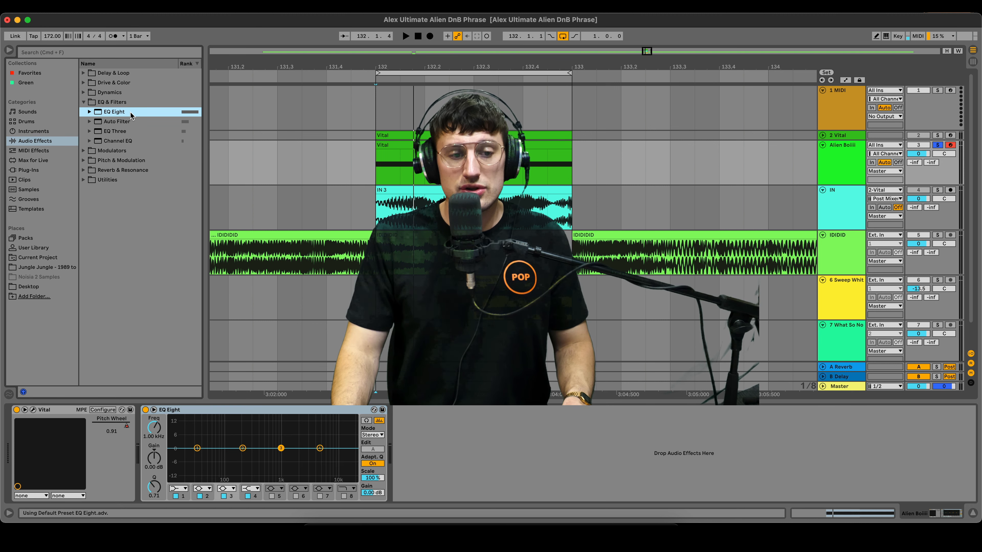
left_click(108, 159)
left_click(113, 112)
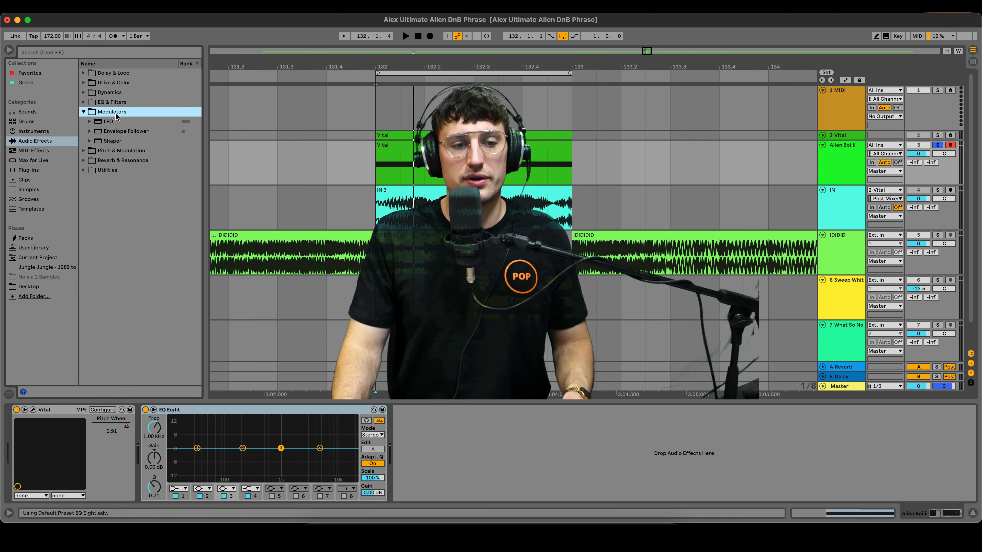
double_click(109, 122)
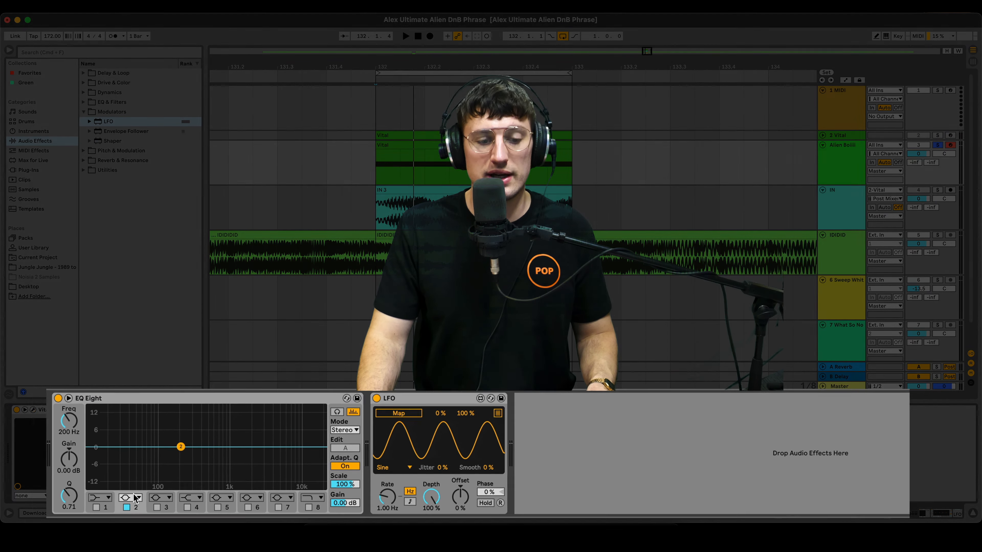
Make EQ Eight's band 2 a notch with Q 1.58 and map the LFO to its frequency at 0.84 Hz and 52.8% depth.
left_click(207, 488)
left_click(129, 460)
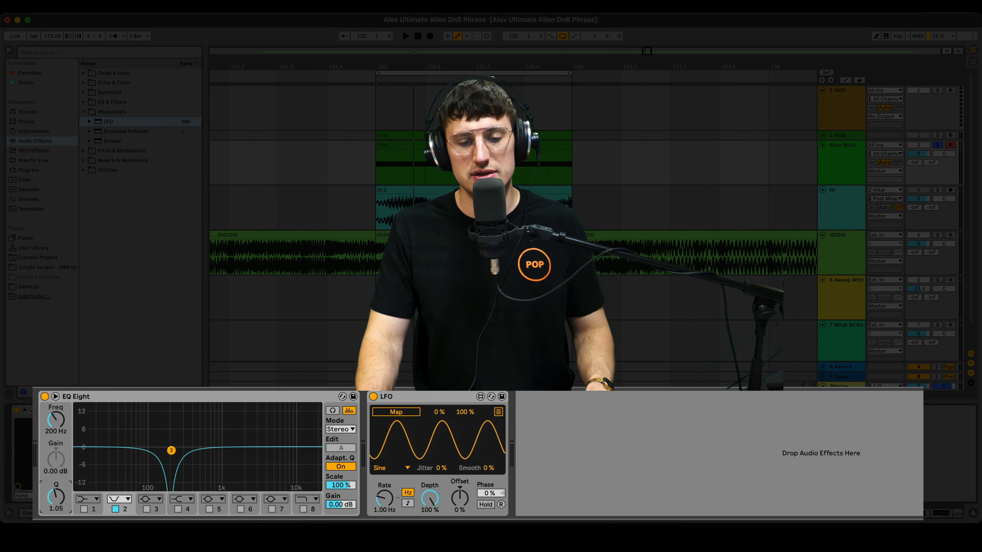
left_click_drag(61, 500, 62, 489)
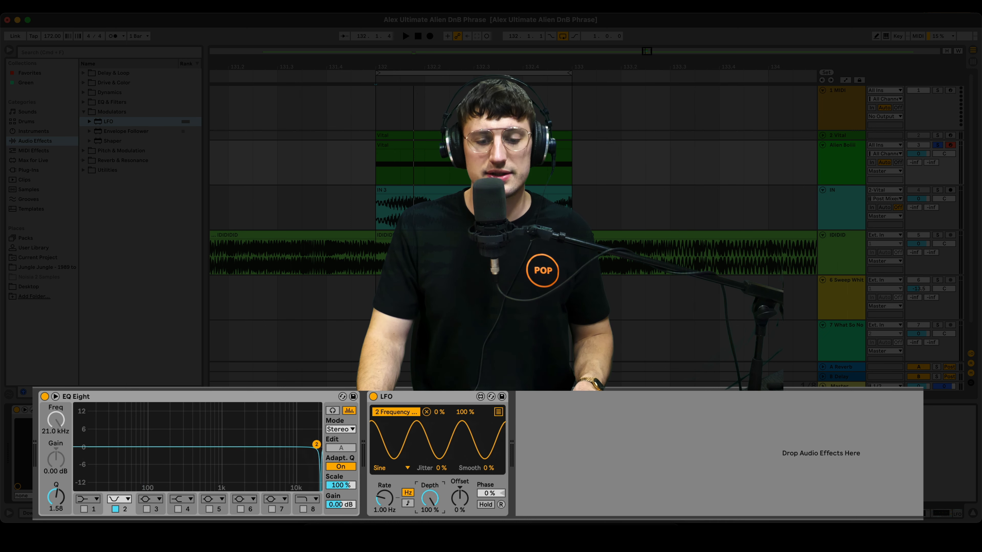
left_click_drag(430, 498, 430, 500)
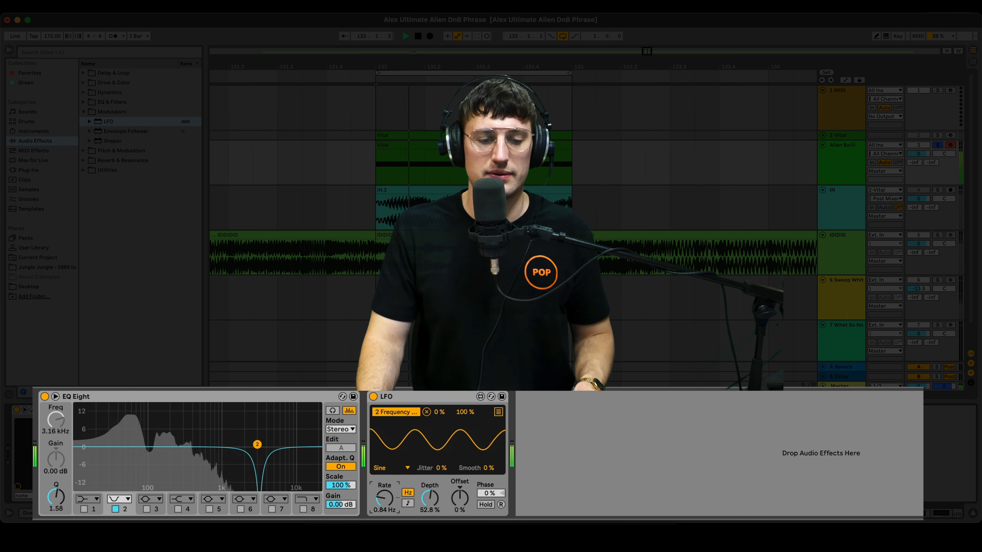
Group the EQ Eight and LFO into an audio effect rack and duplicate the pair inside it.
left_click(239, 405)
key("super+g")
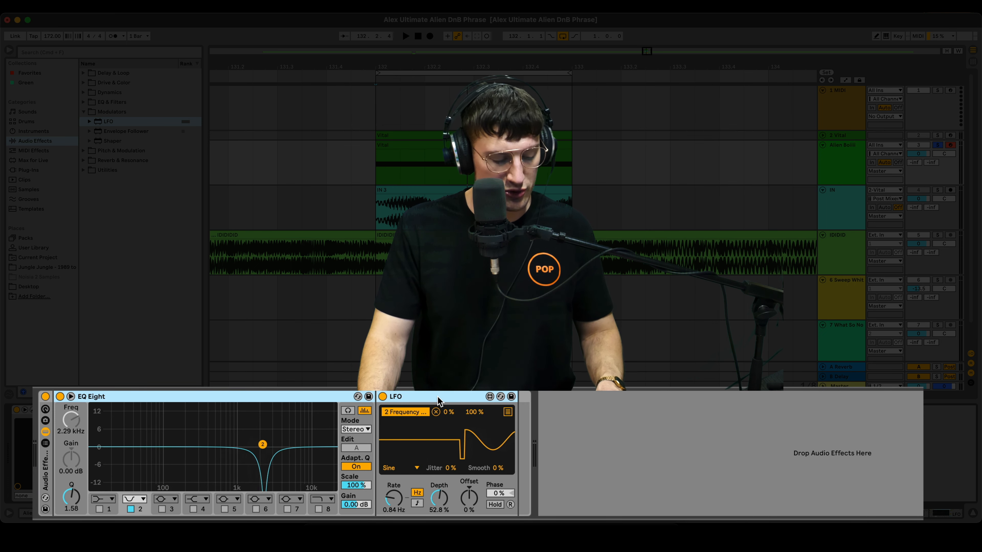
key("super+d")
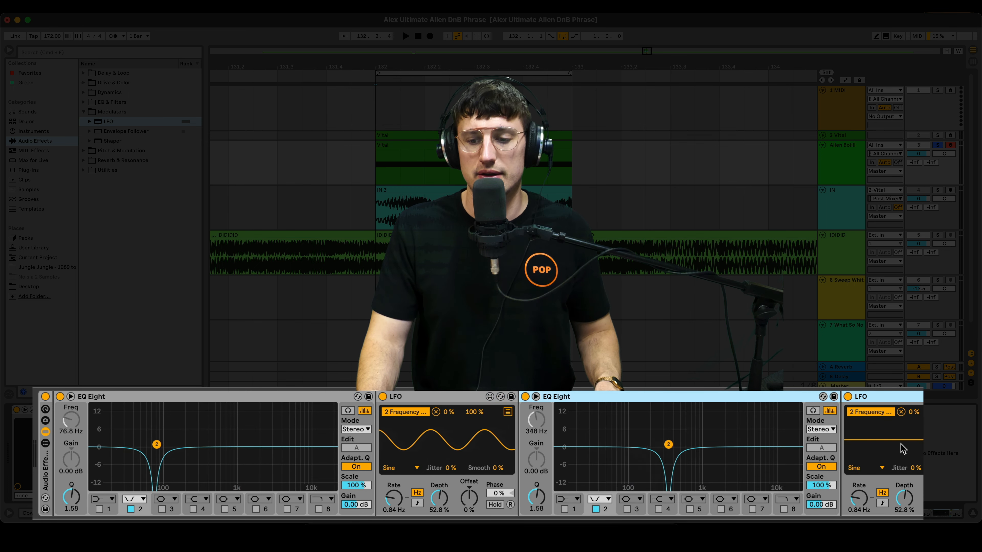
Remap the second LFO to the duplicated EQ Eight's band 2 frequency, with rate 1.37 Hz and depth 23.6%.
left_click(901, 412)
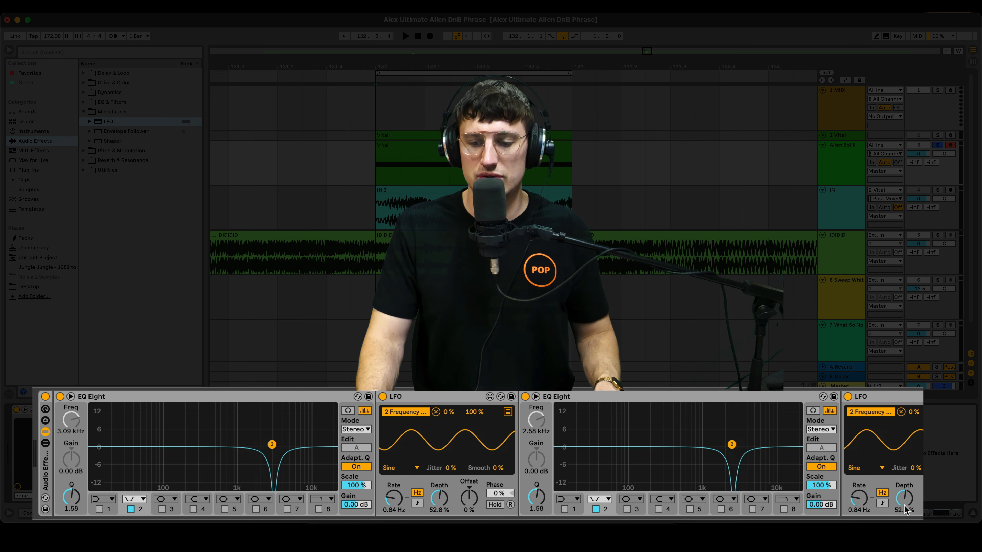
key("space")
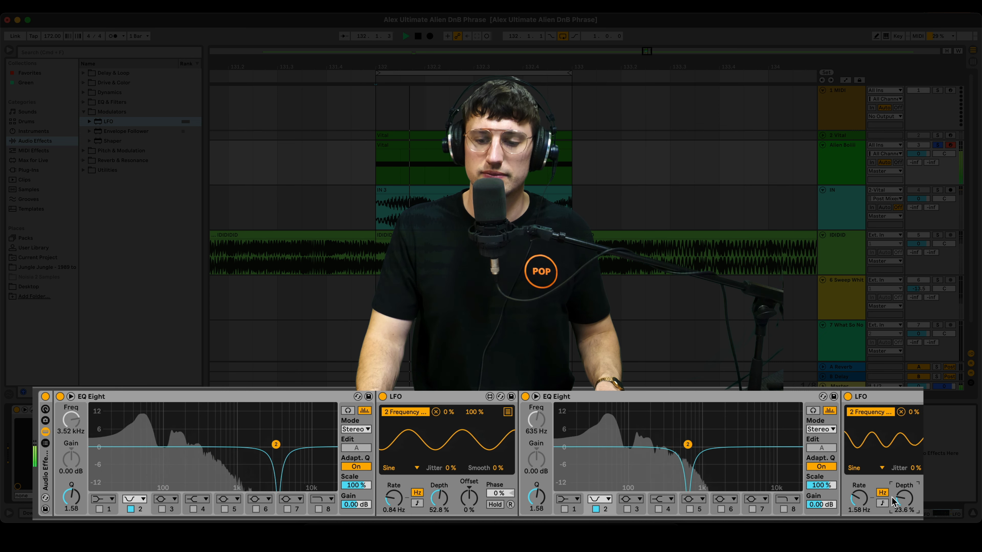
key("space")
Duplicate the second EQ Eight and LFO pair, setting the third LFO to 0.32 Hz, 18.1% depth and -28% offset.
left_click(750, 396)
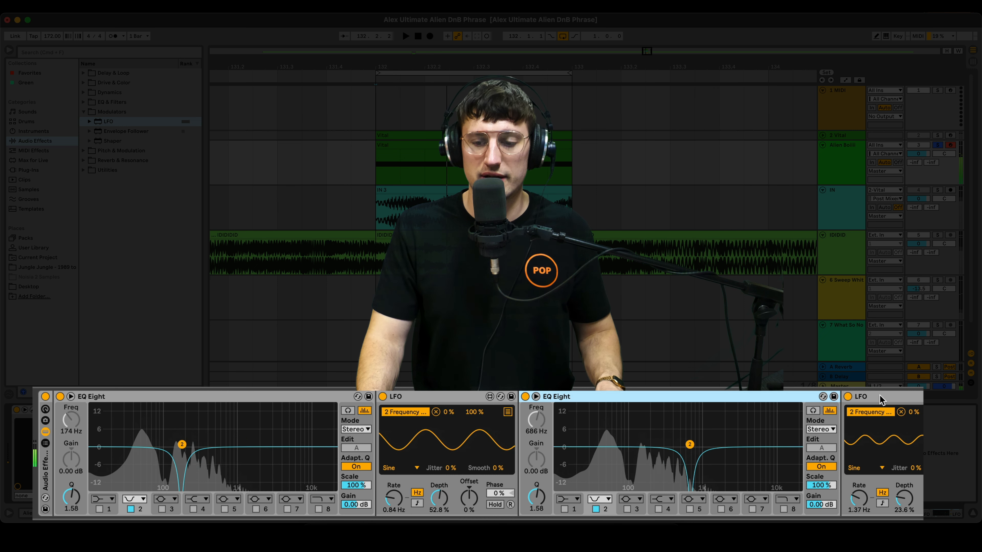
key("ctrl+d")
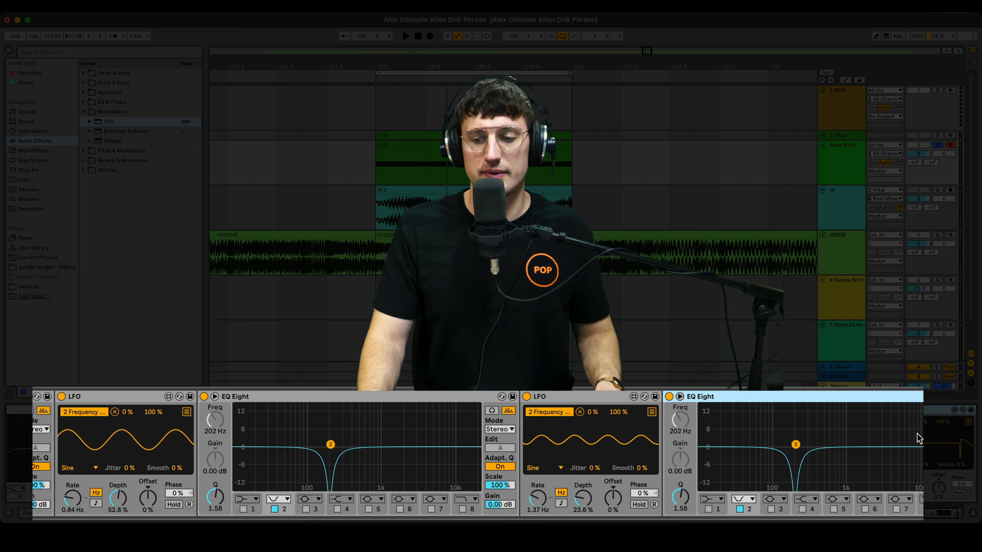
left_click(881, 488)
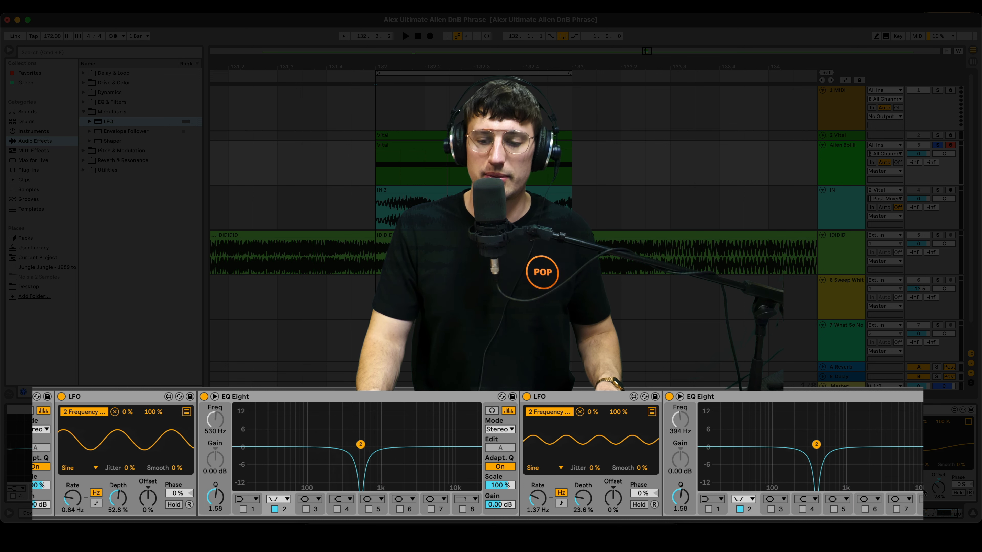
Play the loop and compare the sound with the notch modulation rack bypassed and active.
key("space")
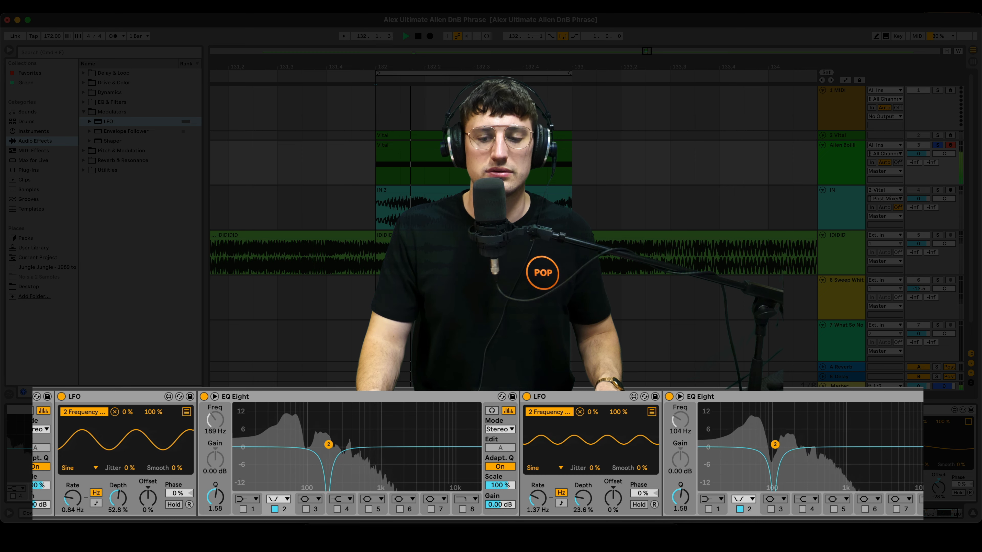
scroll(478, 453, "left", 8)
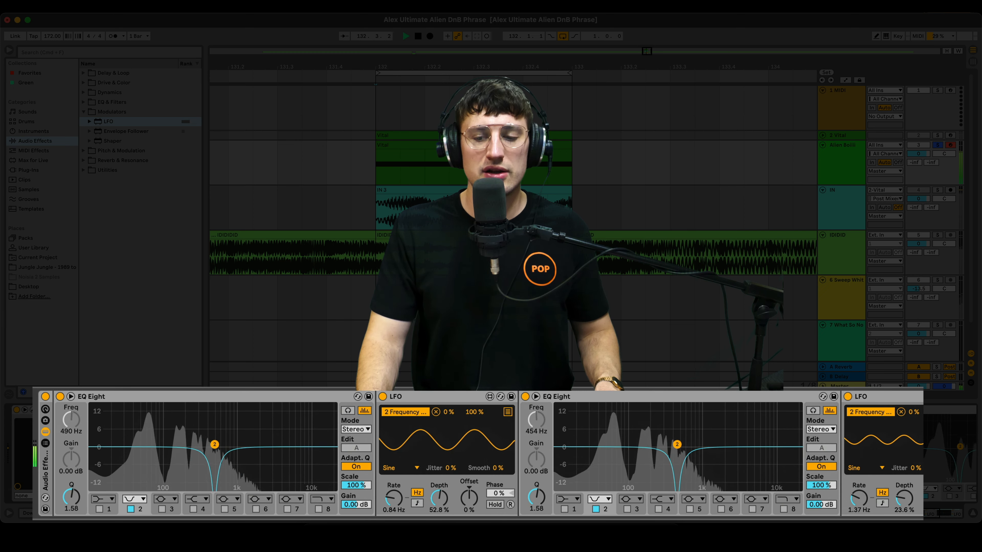
scroll(478, 452, "right", 10)
scroll(478, 453, "left", 10)
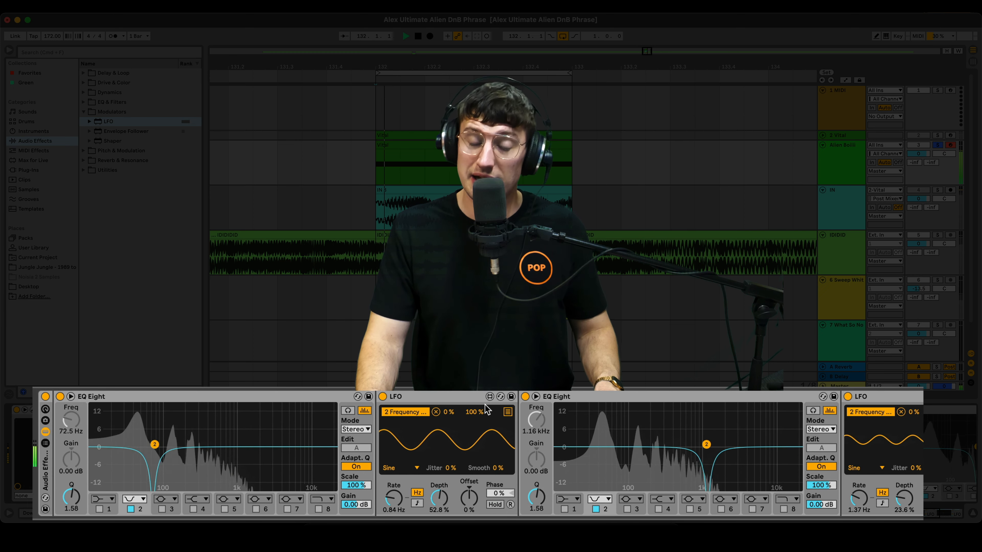
left_click(45, 396)
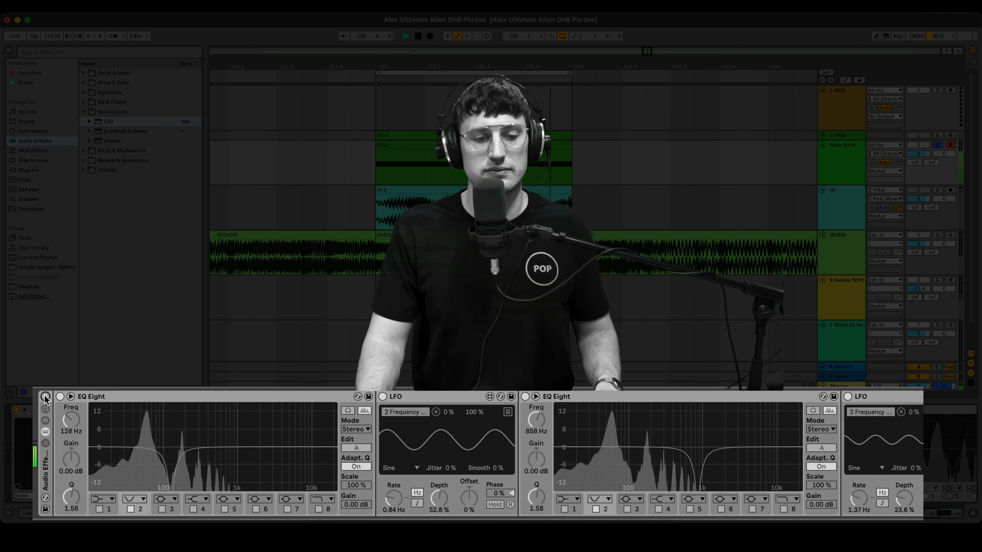
left_click(46, 397)
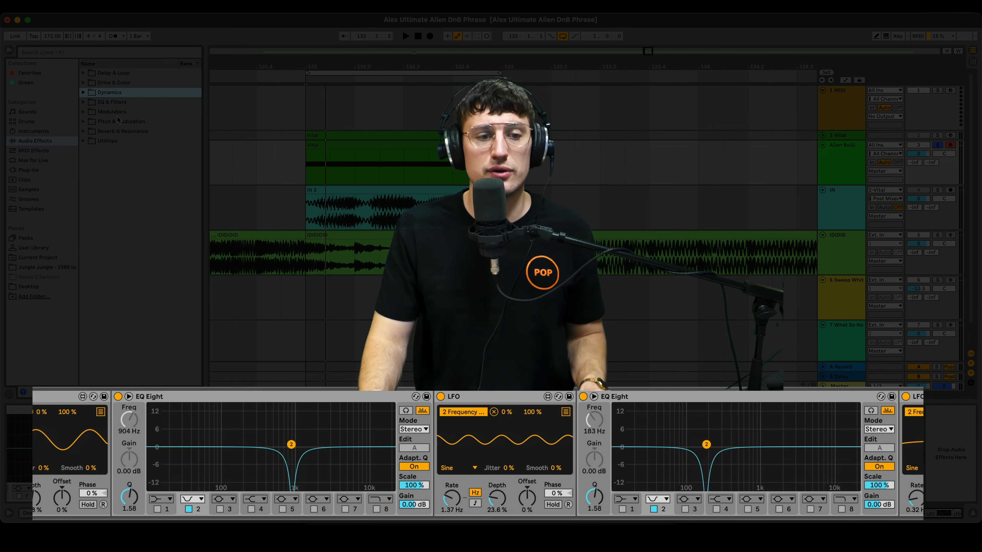
Add a fourth EQ Eight after the third LFO at the end of the rack.
left_click(112, 102)
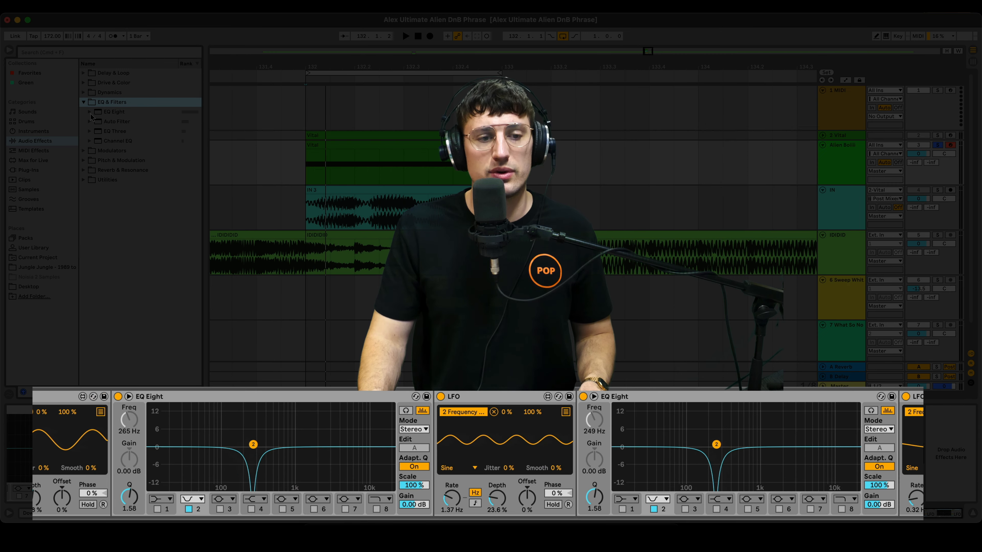
left_click_drag(114, 112, 273, 127)
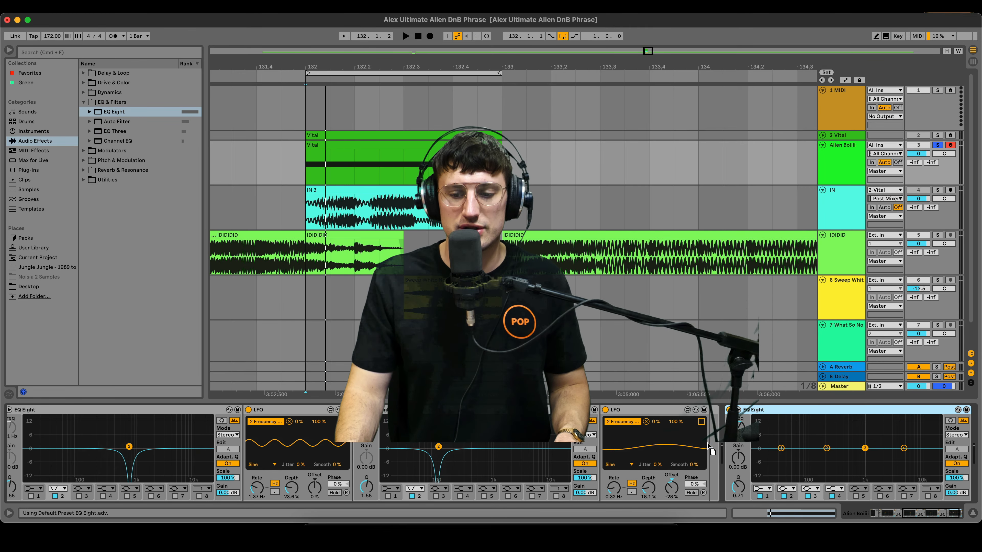
left_click_drag(785, 410, 707, 447)
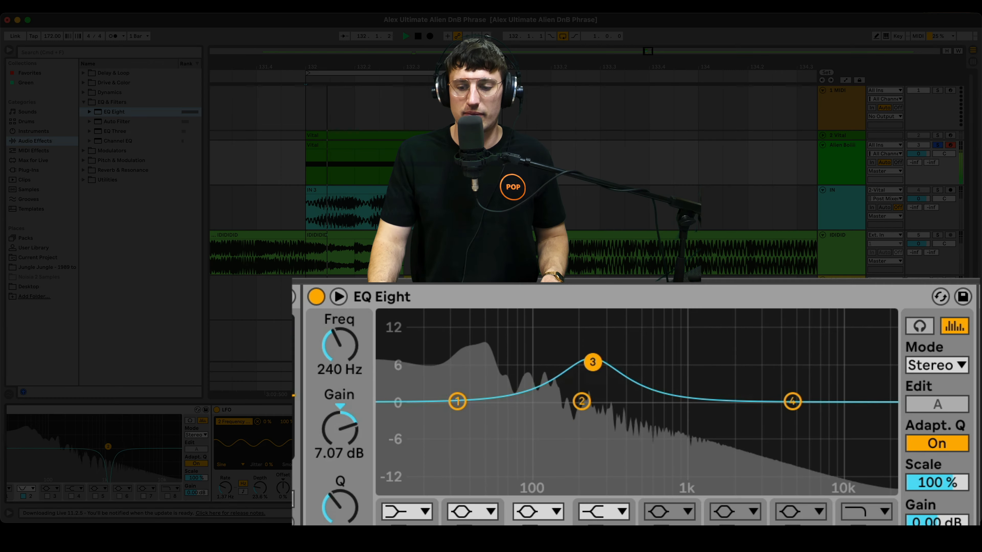
Turn off Adaptive Q on the new EQ Eight and set its band 3 boost to 612 Hz and 6.82 dB.
left_click_drag(592, 362, 668, 339)
left_click(935, 449)
key("space")
left_click_drag(664, 339, 654, 364)
key("space")
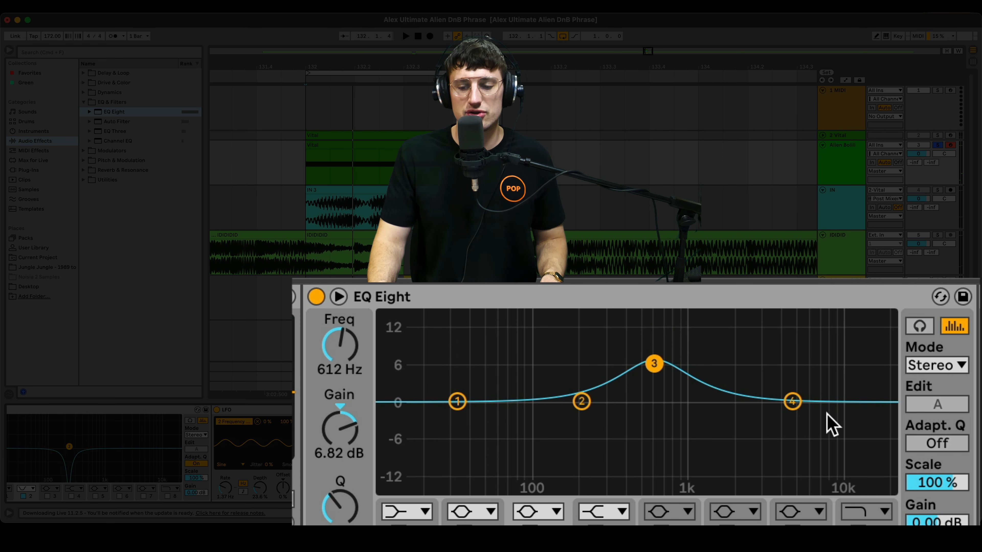
Raise the high shelf on band 4 by 6.07 dB at 1.67 kHz and compare the EQ bypassed and active.
left_click_drag(793, 401, 719, 367)
key("space")
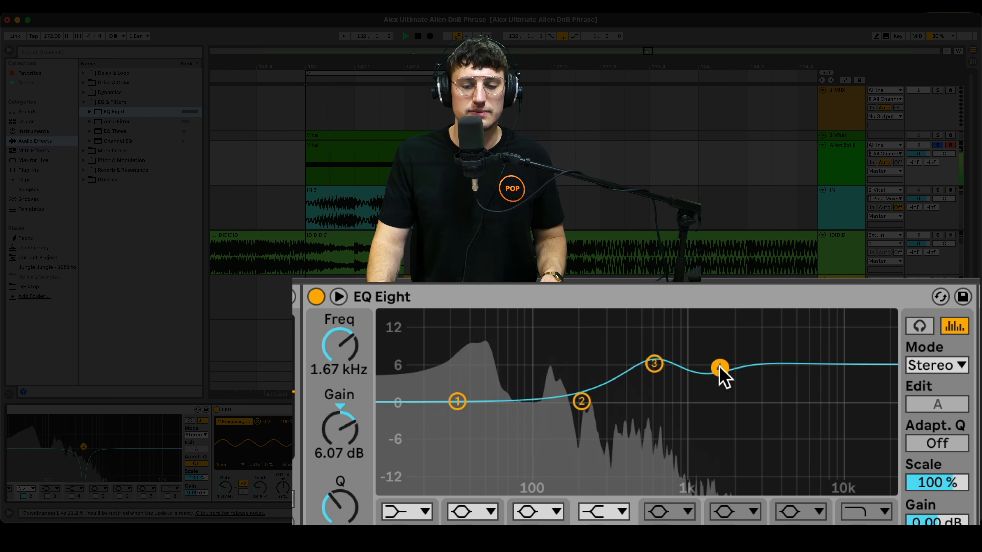
left_click(316, 297)
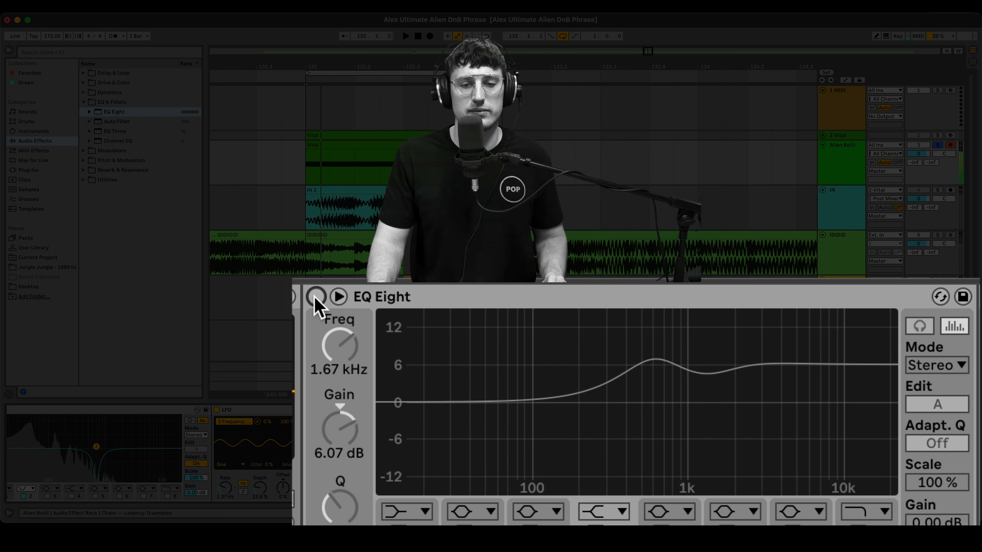
left_click(316, 297)
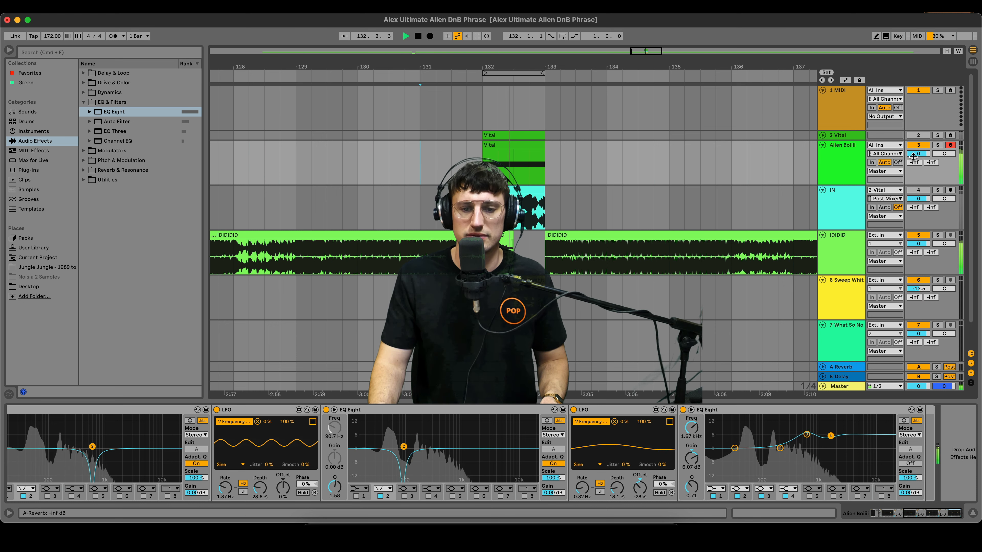
Stop playback and solo the alien Vital track again.
key("space")
left_click_drag(578, 67, 605, 146)
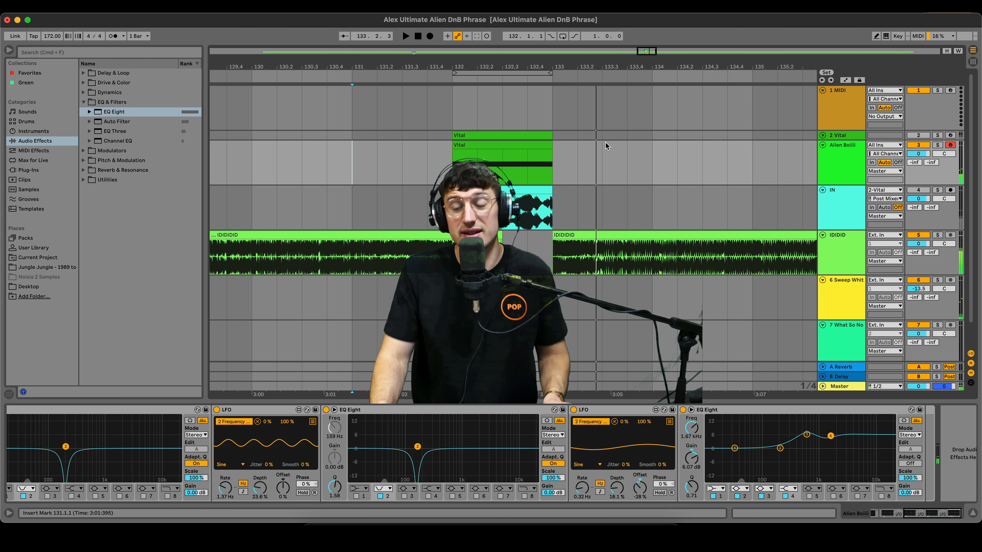
left_click(847, 173)
key("s")
Add the OTT preset of Multiband Dynamics after the last EQ Eight and set its Time to 324%.
left_click(108, 92)
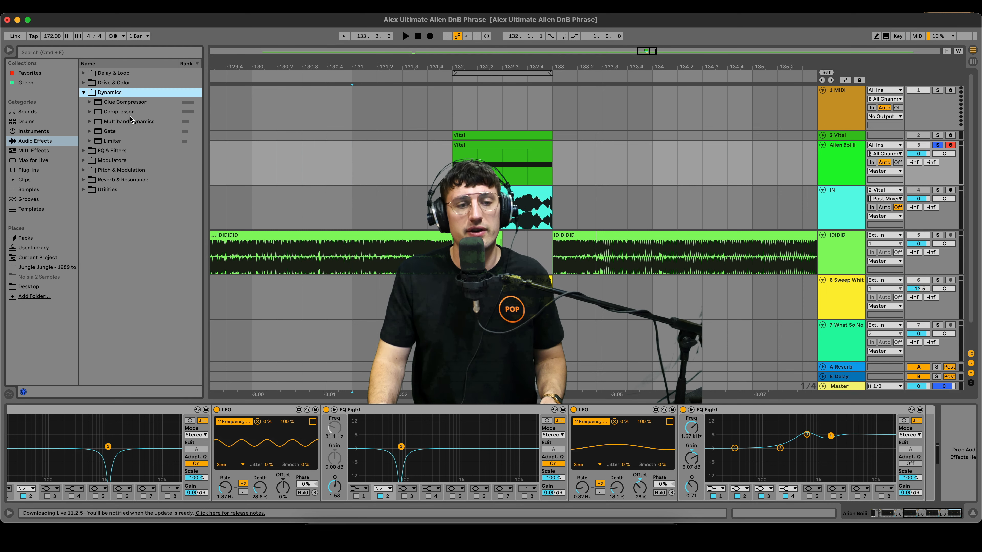
left_click_drag(114, 123, 914, 449)
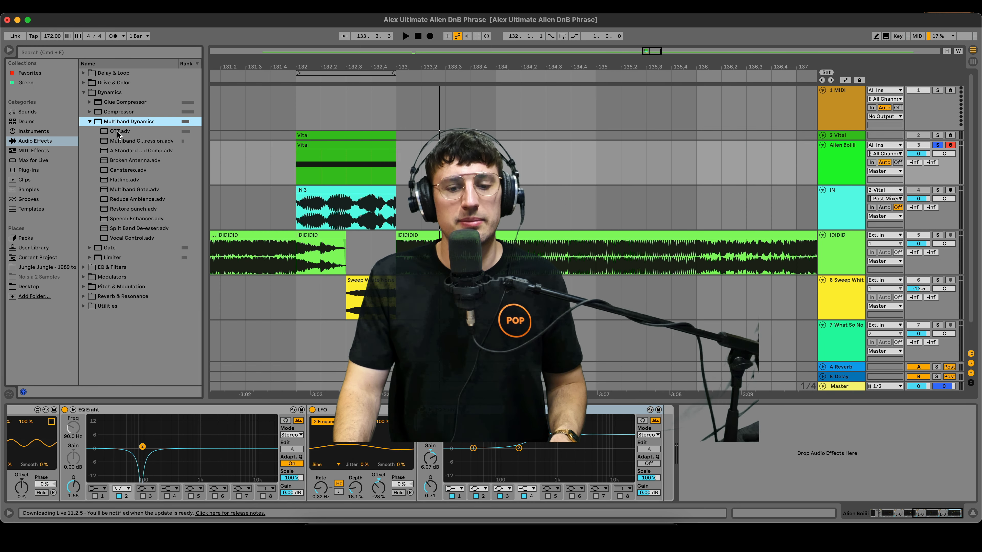
left_click_drag(120, 131, 678, 460)
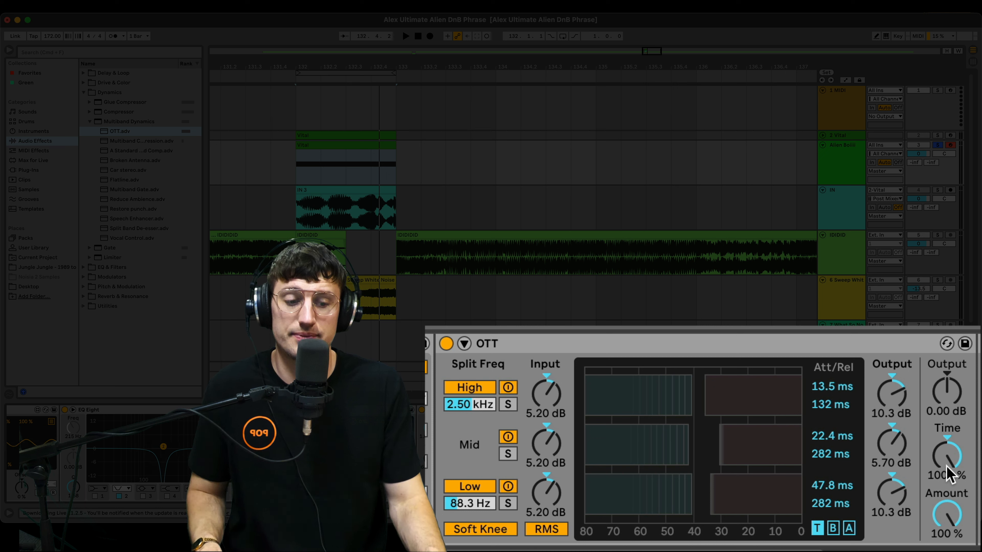
left_click_drag(947, 467, 947, 433)
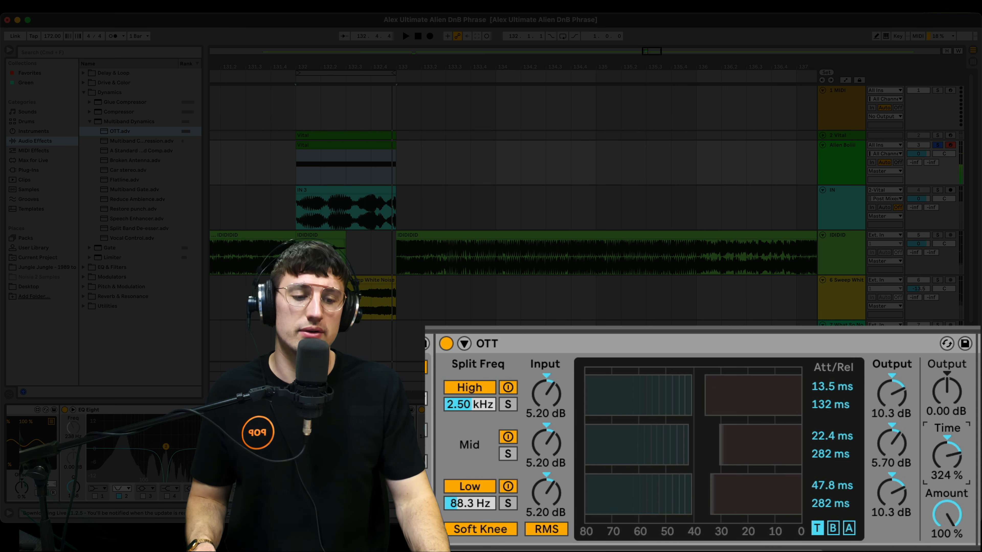
Set the OTT's Time to 10% and its Amount to 69% while listening to the loop.
key("space")
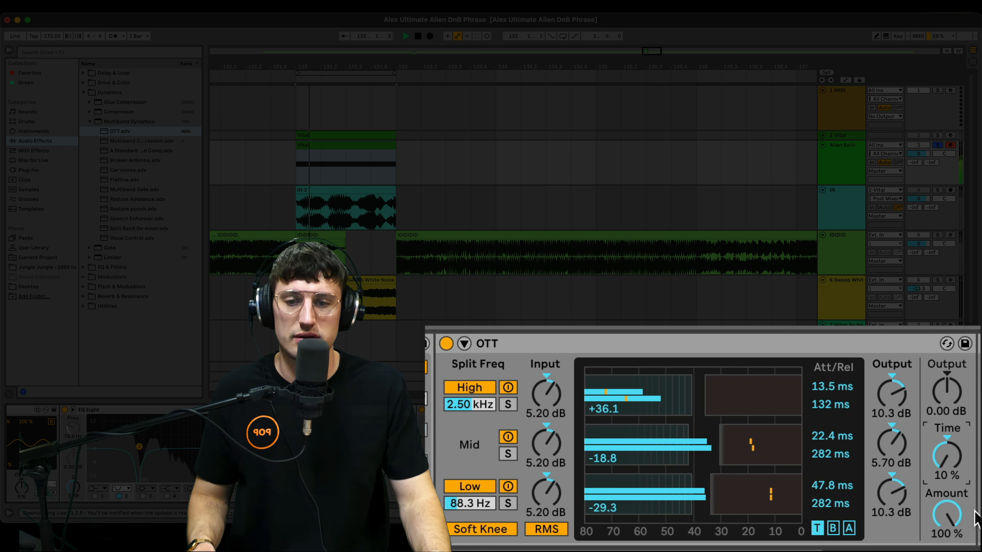
key("space")
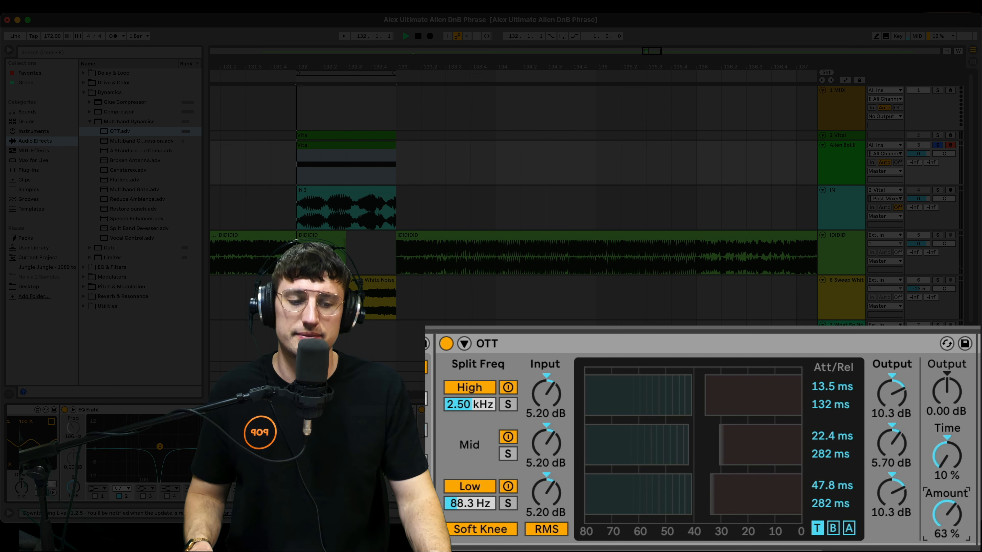
key("space")
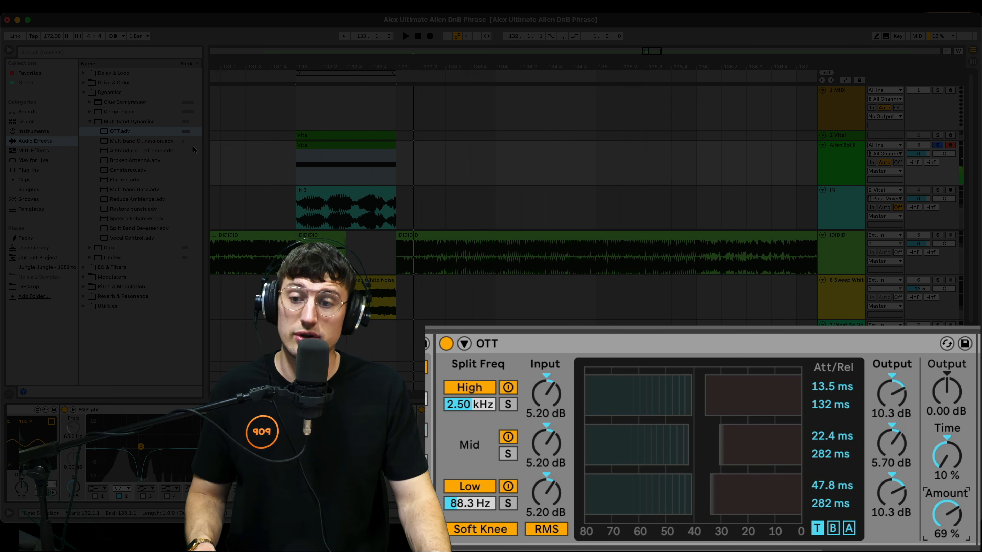
Add a Shifter from the Pitch & Modulation effects after the OTT.
left_click(89, 122)
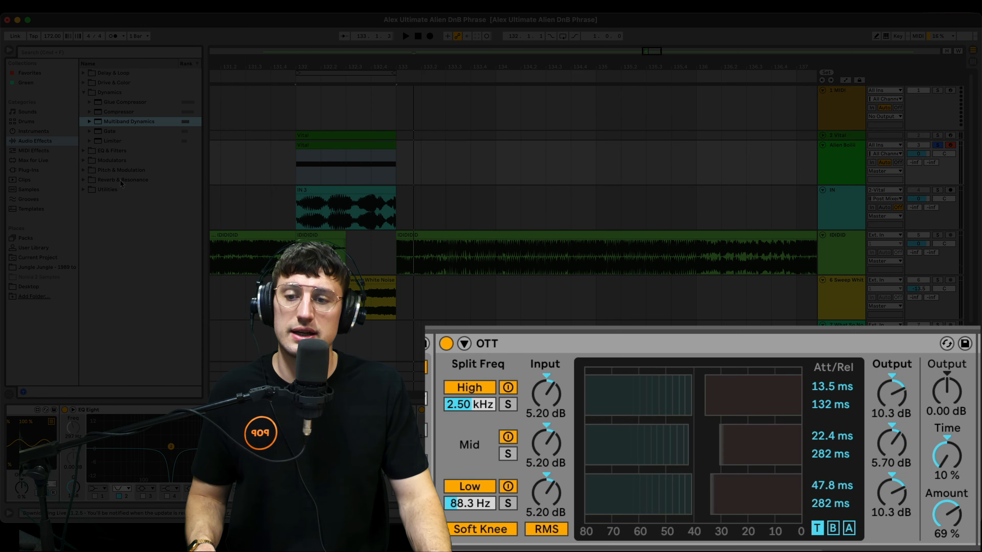
left_click(83, 122)
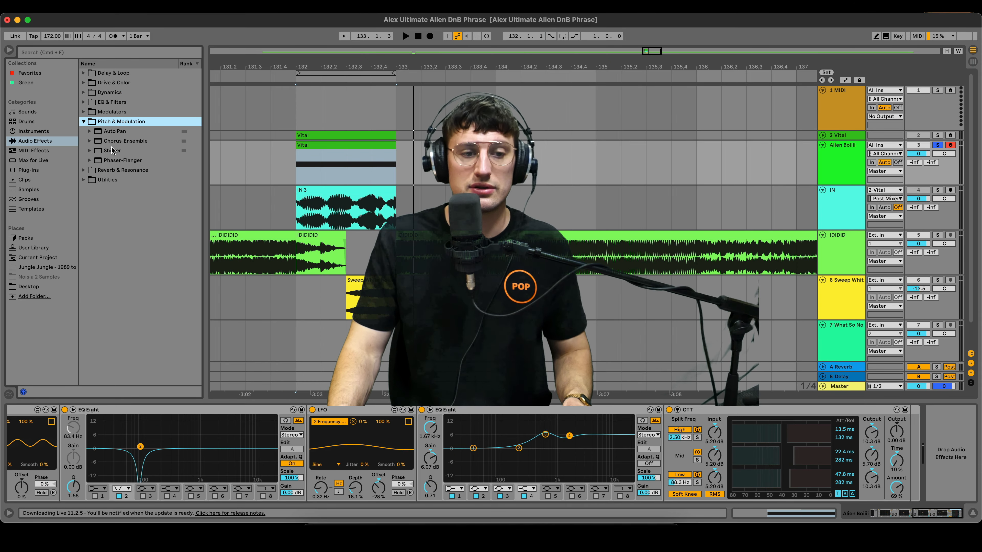
left_click(112, 150)
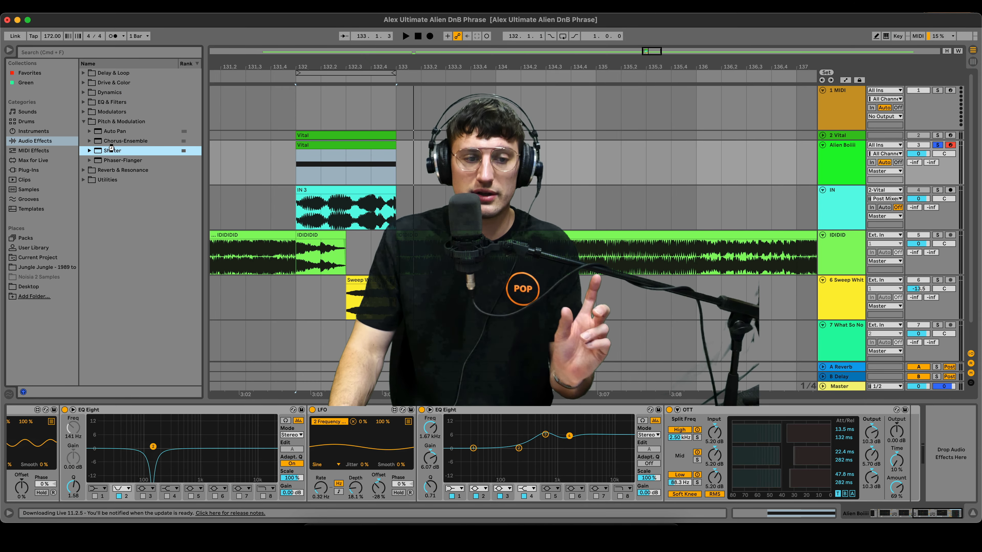
left_click(800, 436)
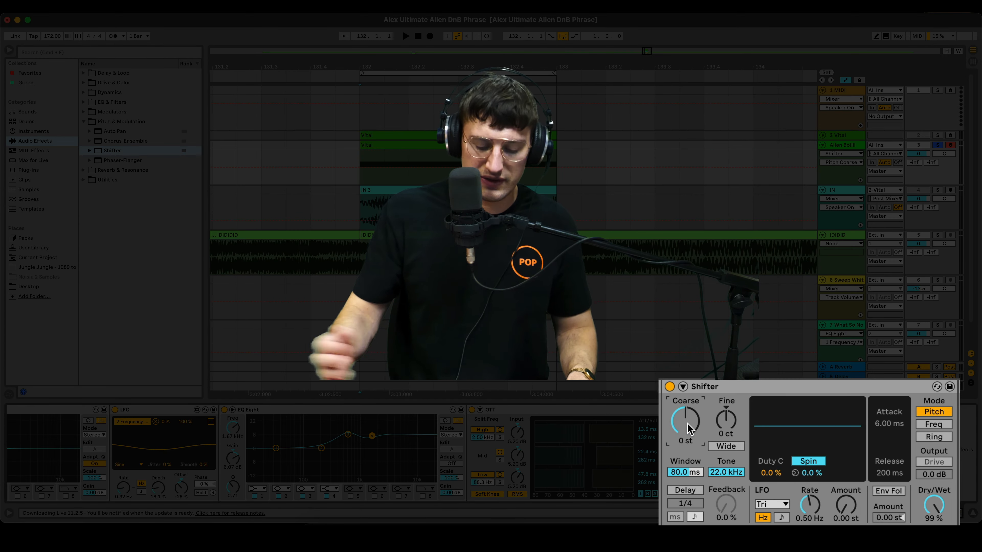
Set the Shifter's Coarse pitch to 9 st and its Window to 11.3 ms during playback.
key("space")
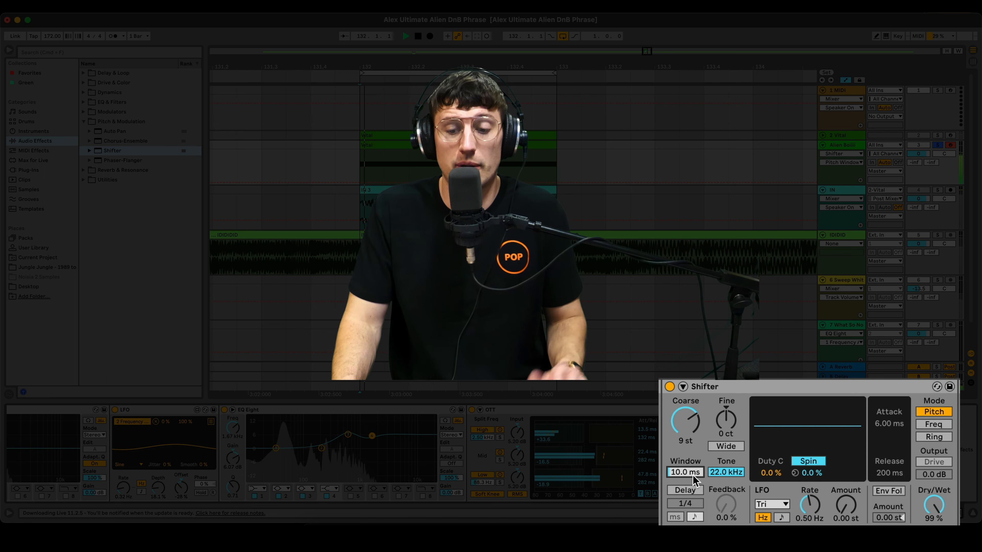
left_click_drag(680, 476, 679, 463)
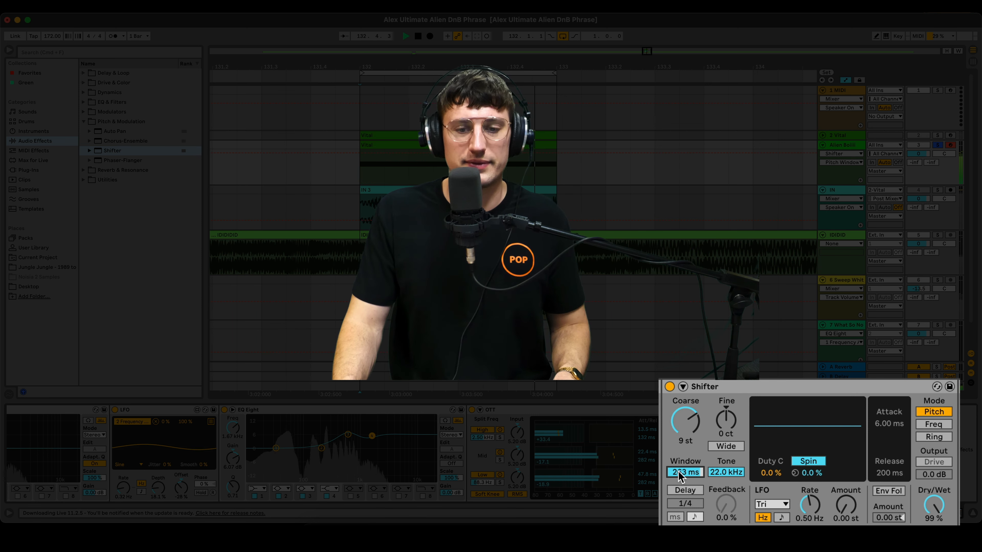
mouse_move(685, 477)
left_mouse_down()
mouse_move(684, 493)
mouse_move(685, 474)
left_mouse_up()
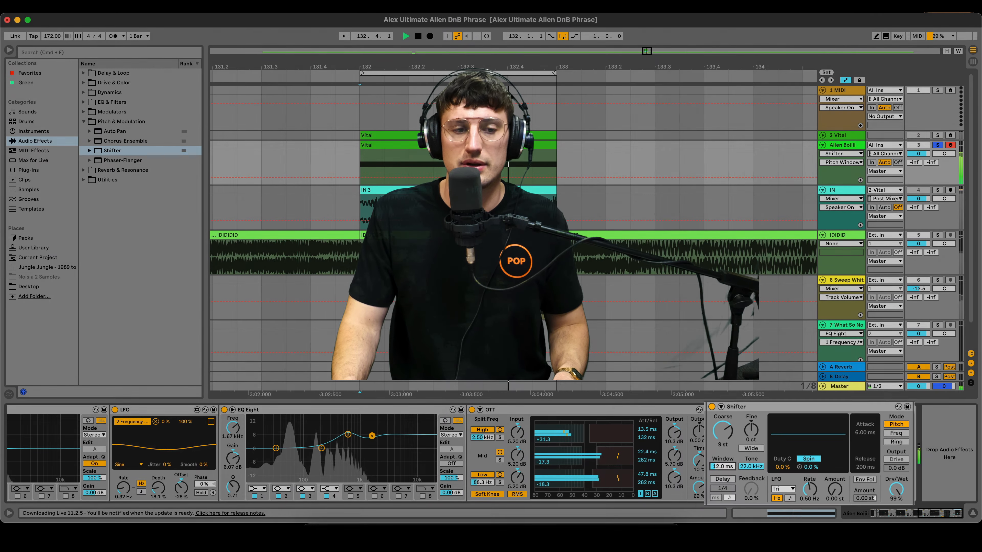
Add a Utility set to Mono after the Shifter and compare the sound with the Shifter bypassed and active.
left_click(131, 180)
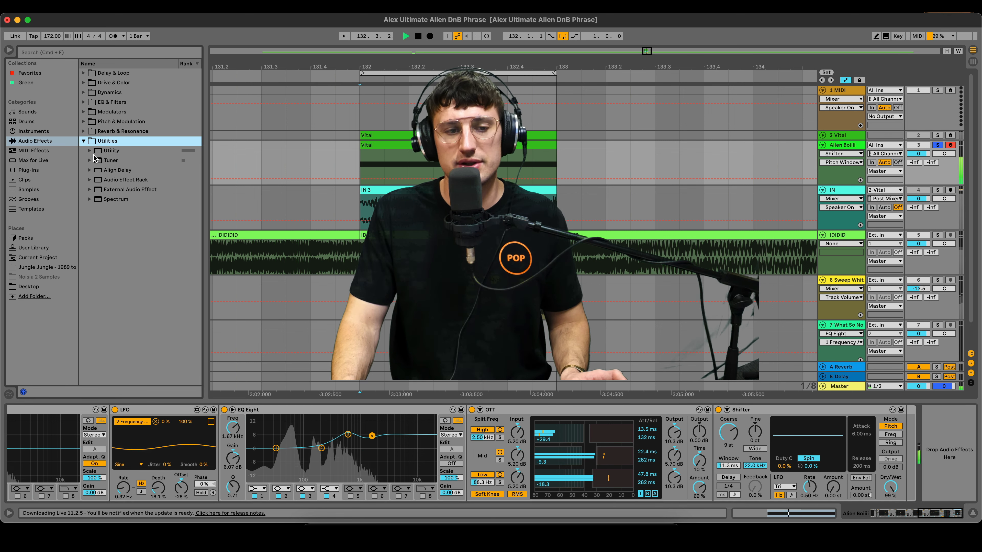
left_click_drag(94, 154, 510, 169)
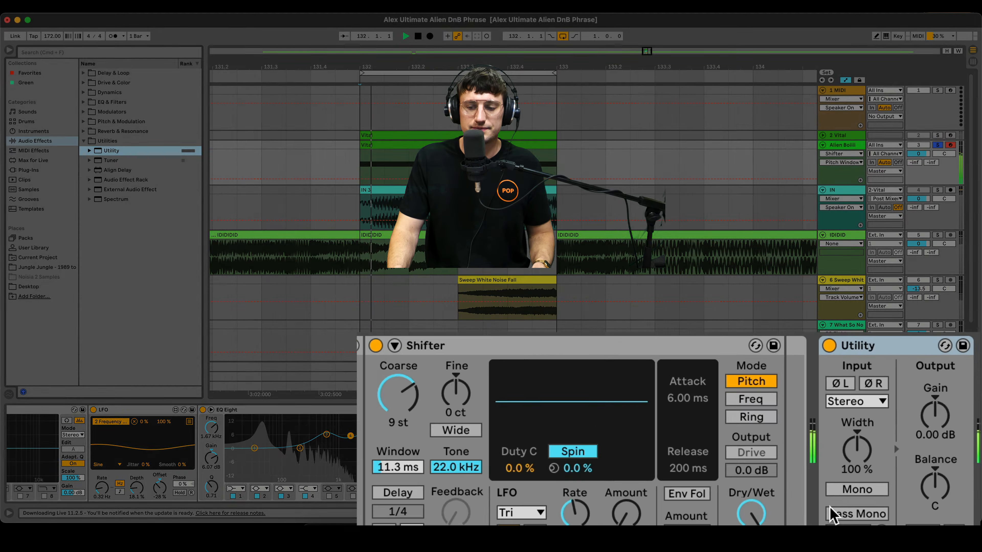
left_click(918, 476)
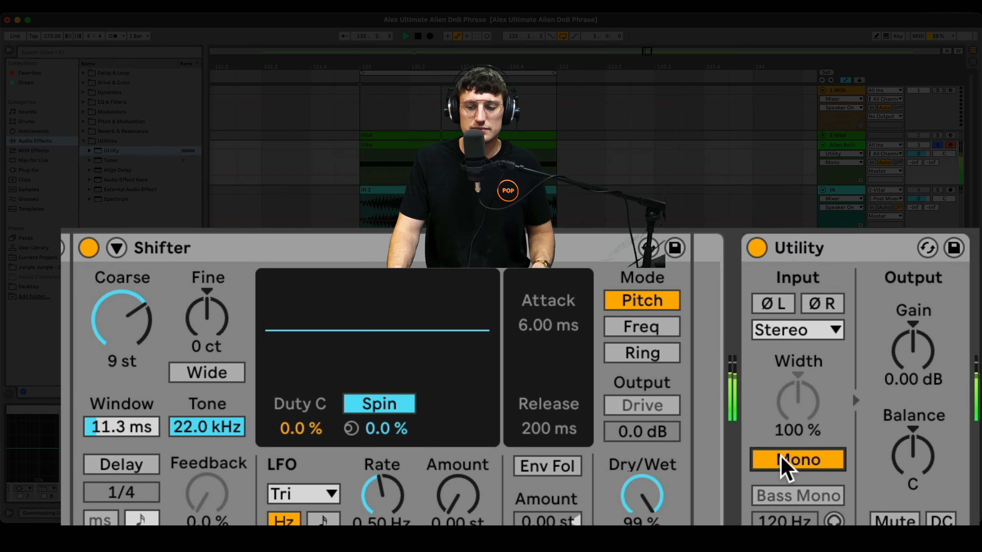
left_click(88, 248)
left_click(88, 248)
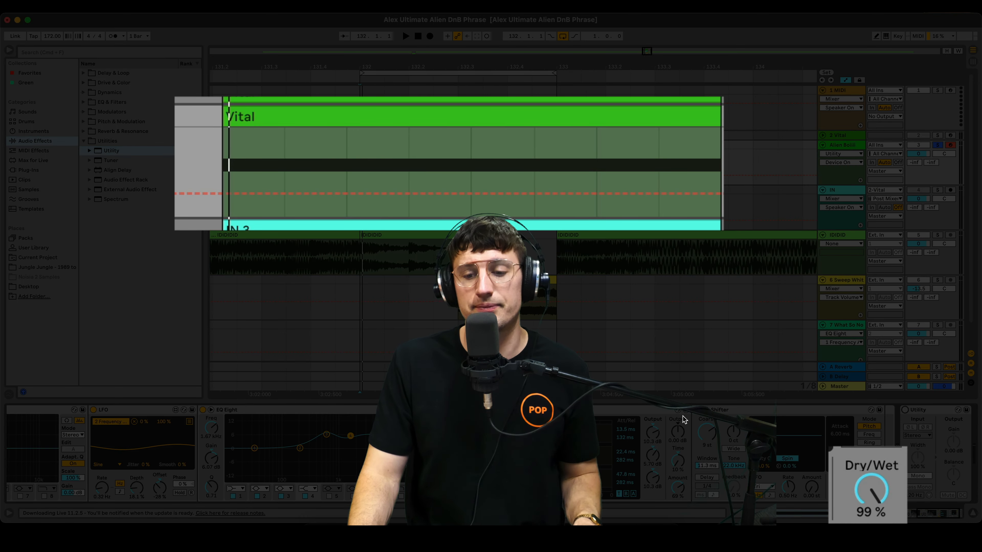
Automate the Shifter's Dry/Wet from 0% at the middle of the Vital clip through 33% at beat 4 to about 76% at its end.
key("space")
key("space")
left_click_drag(873, 494, 873, 546)
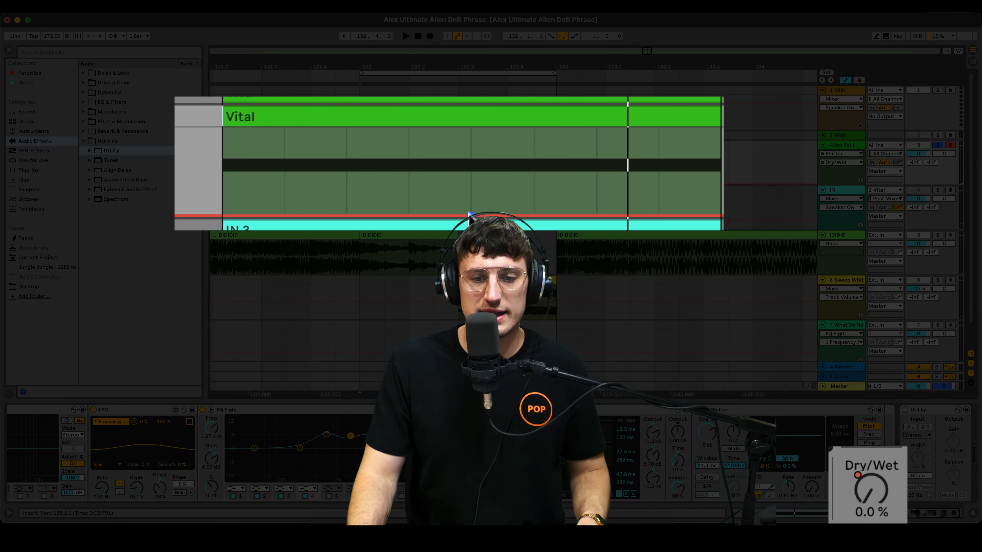
mouse_move(590, 212)
left_mouse_down()
mouse_move(592, 148)
mouse_move(673, 128)
mouse_move(719, 142)
mouse_move(719, 170)
left_mouse_up()
key("space")
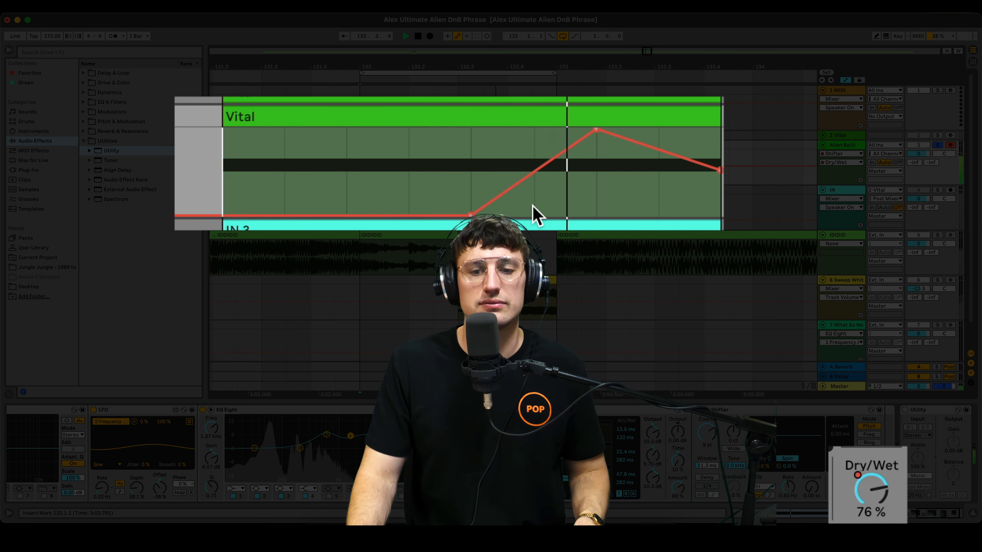
left_click_drag(597, 129, 597, 186)
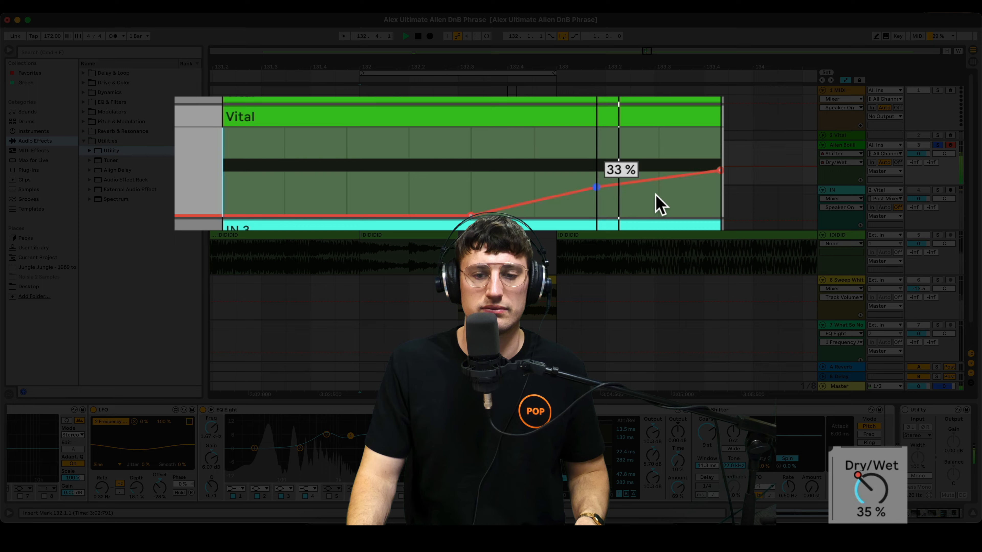
left_click_drag(715, 174, 715, 153)
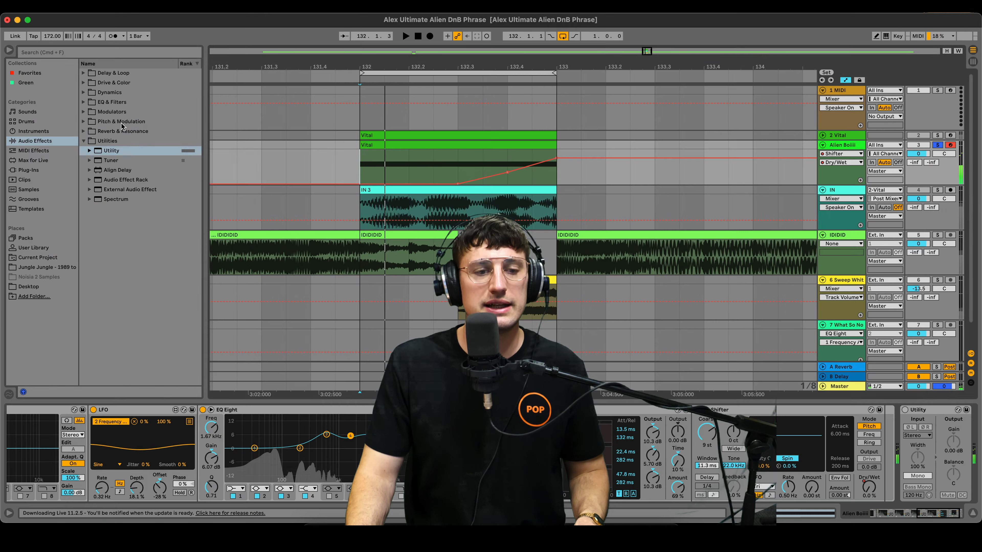
Add a Reverb before the Utility and automate its Dry/Wet from 0% up to about 40% by the end of the Vital clip.
left_click(116, 121)
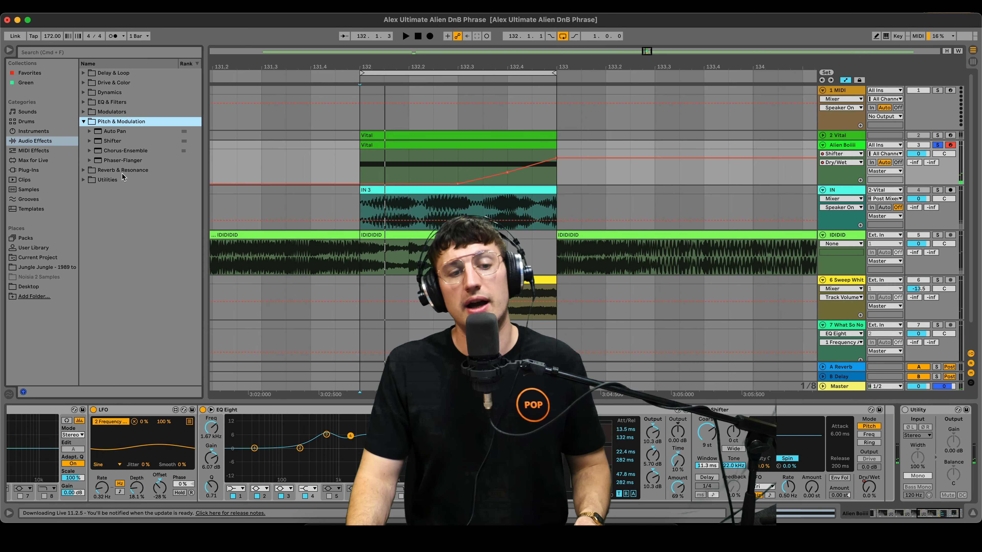
left_click(110, 170)
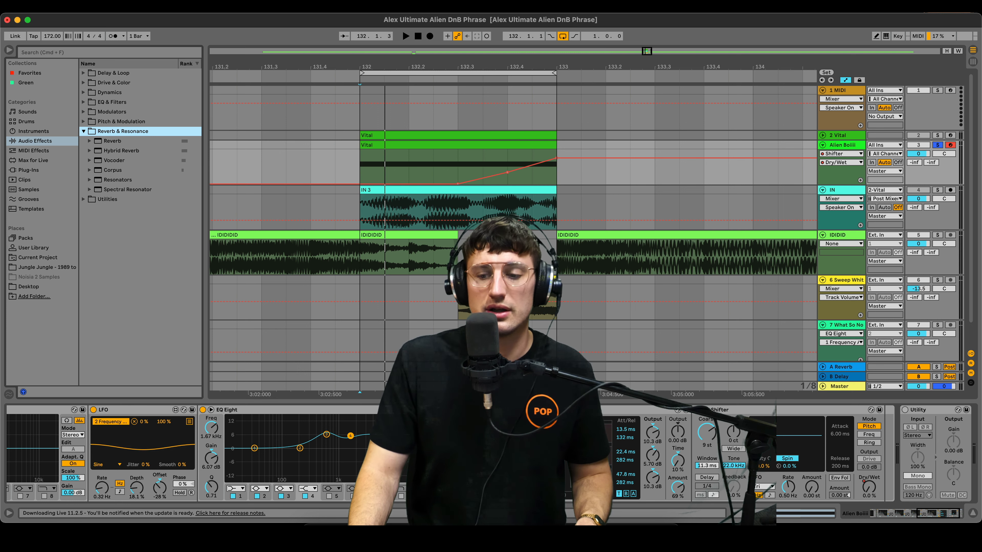
key("Down")
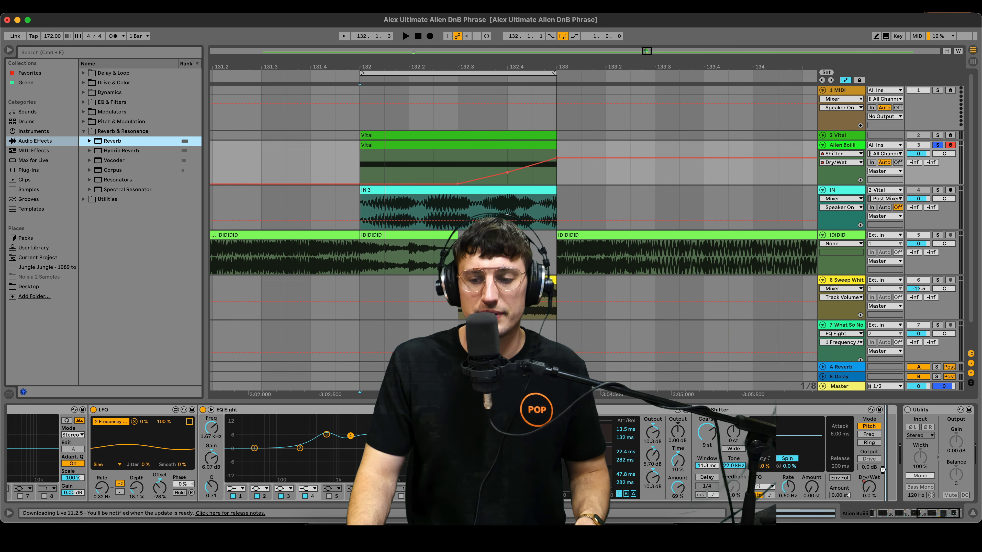
key("Return")
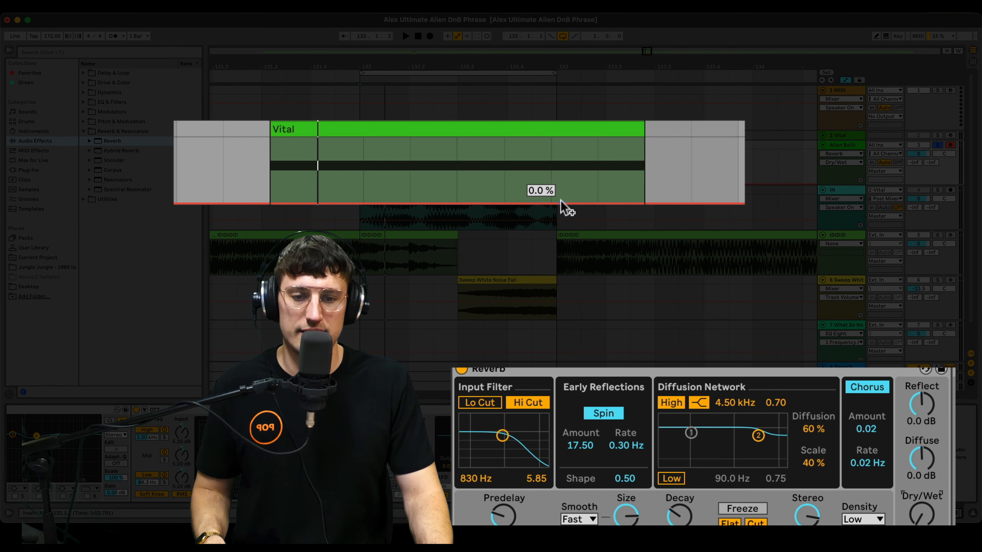
left_click(556, 201)
left_click_drag(637, 200, 638, 177)
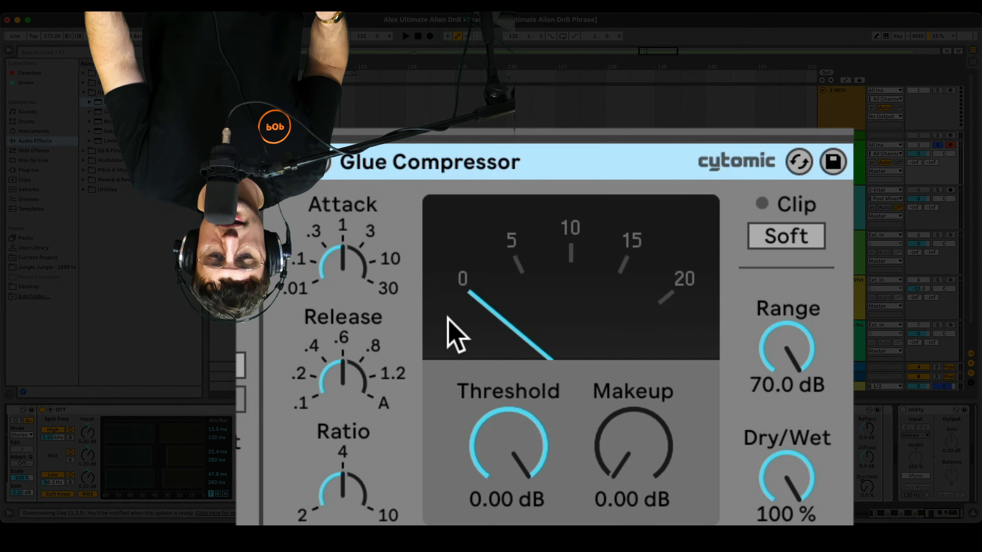
Set the Glue Compressor's Attack to .3, Release to .1, Threshold to -15.2 dB and Makeup to 11.0 dB, with Soft clipping on.
left_click_drag(347, 374, 346, 385)
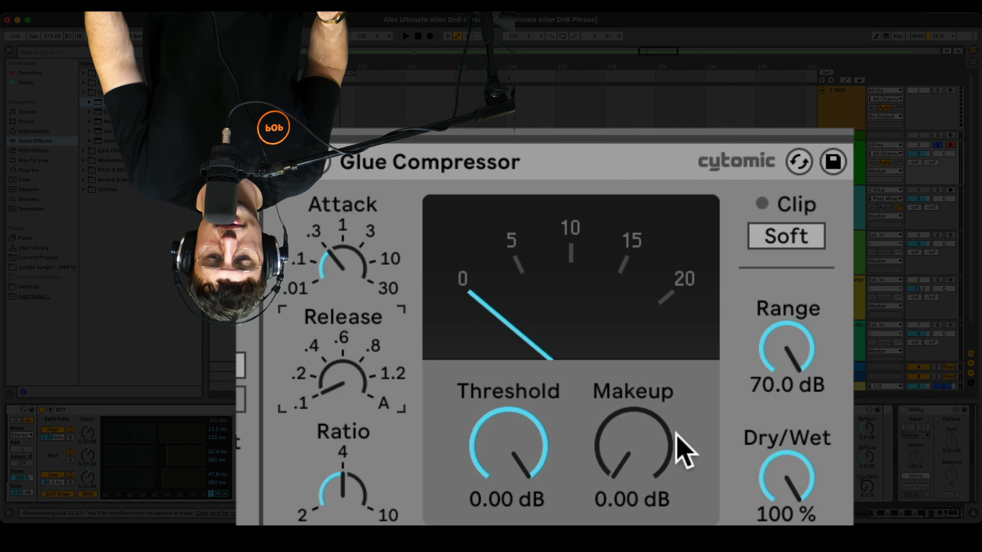
key("space")
left_click_drag(516, 454, 515, 494)
left_click_drag(634, 445, 633, 402)
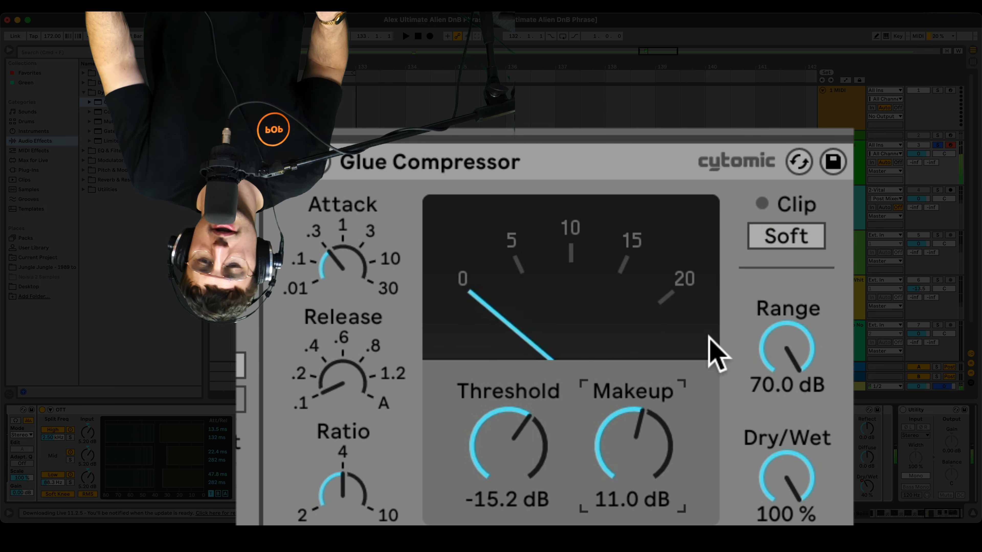
left_click(804, 232)
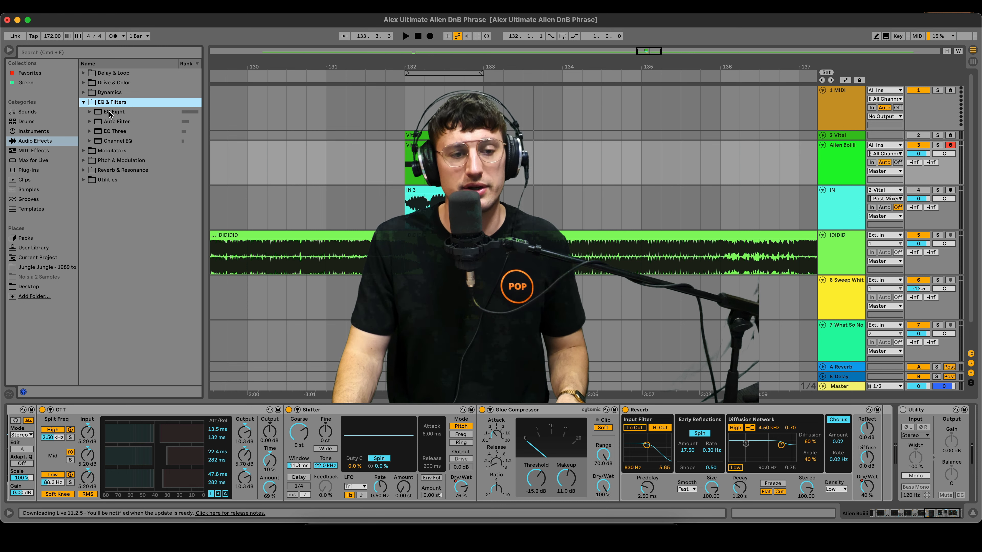
Add an Auto Filter between the Glue Compressor and the Reverb, as a high-pass filter at 1.67 kHz.
key("Down")
key("Down")
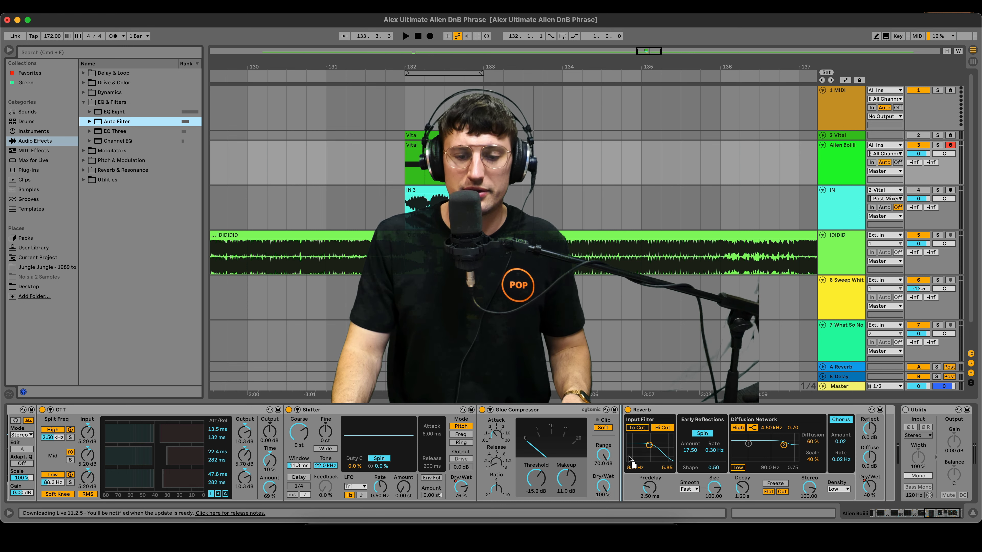
key("Return")
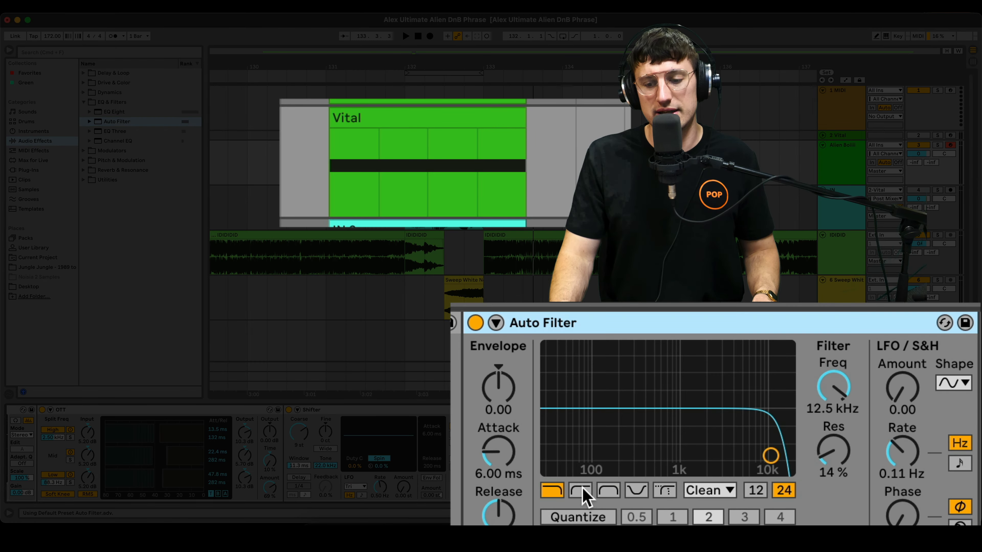
left_click(580, 490)
left_click_drag(838, 391, 839, 429)
Automate the Auto Filter's frequency to fall from above 1.67 kHz at the Vital clip's start to about 47.1 Hz midway, rising slightly towards its end.
key("a")
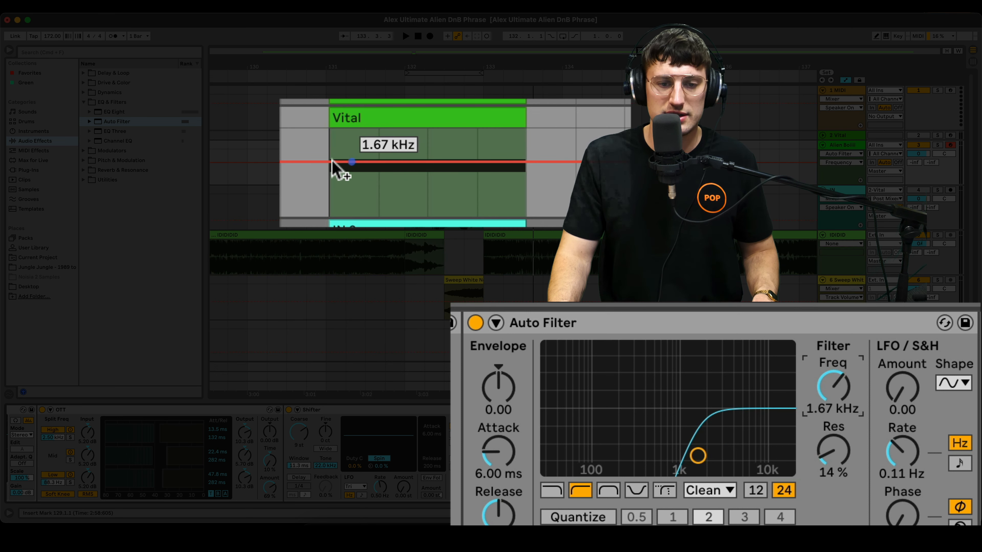
left_click_drag(328, 161, 328, 153)
mouse_move(379, 153)
left_mouse_down()
mouse_move(379, 190)
mouse_move(427, 207)
left_mouse_up()
left_click(331, 207)
key("space")
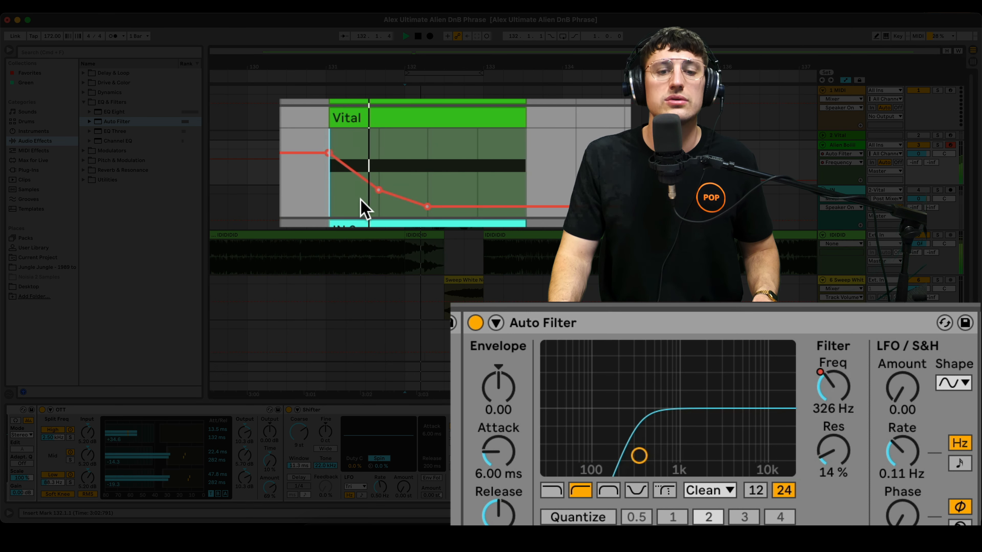
mouse_move(525, 206)
left_mouse_down()
mouse_move(526, 178)
mouse_move(525, 200)
left_mouse_up()
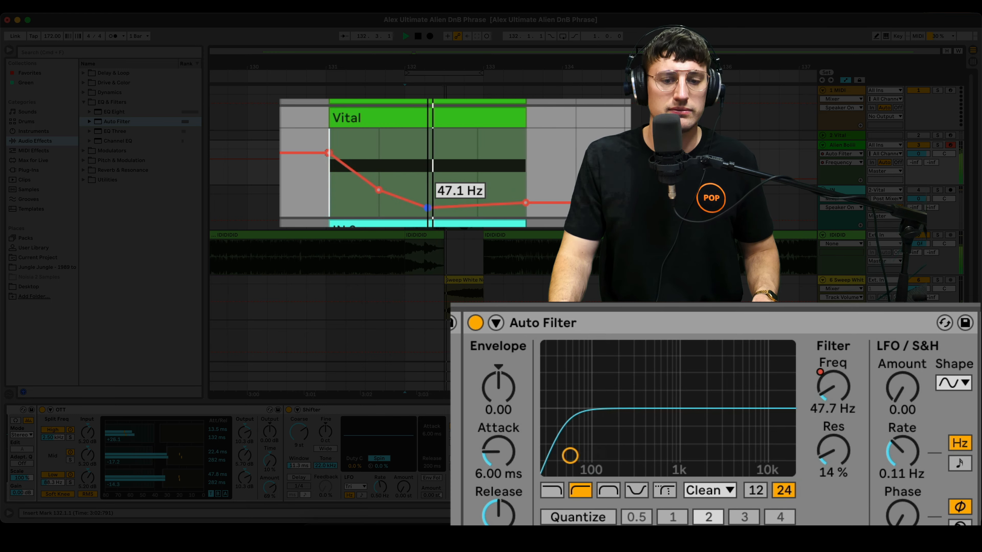
Hide the automation lanes and stop playback with the Sweep White Noise Fall track selected.
key("a")
left_click(454, 288)
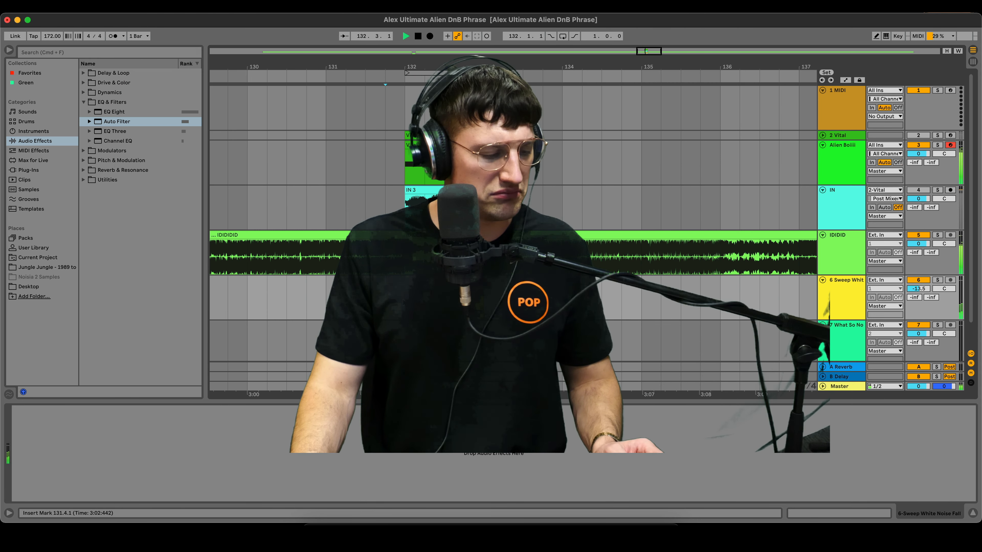
key("space")
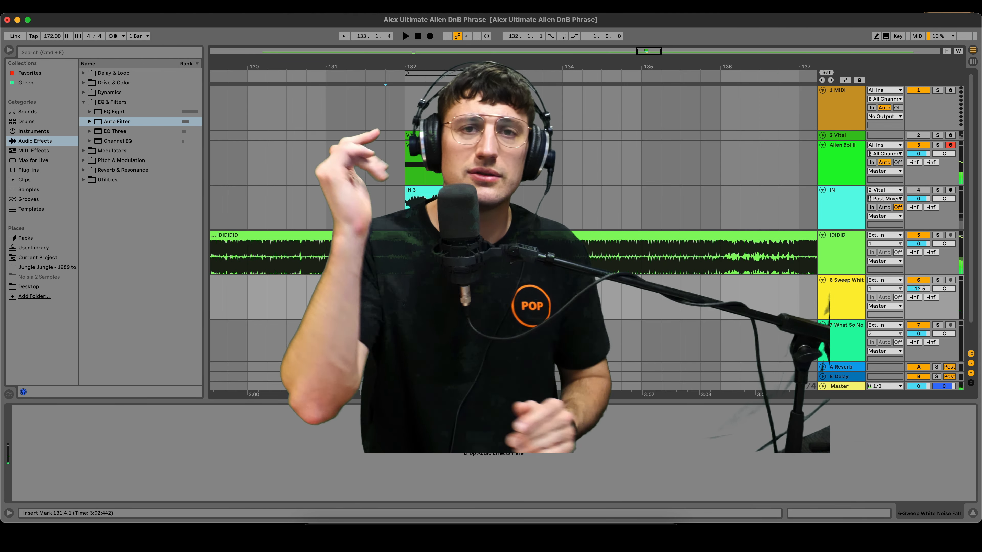